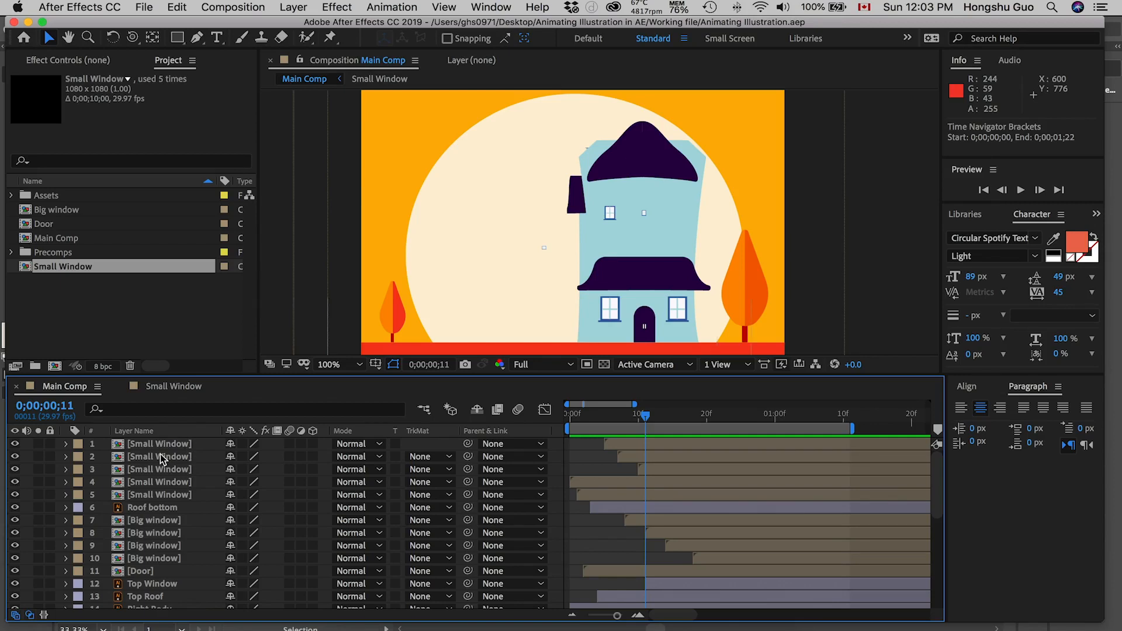
Step: Pre-compose all the house layers, from the topmost Small Window down to Side Body, into a new composition named House
click(187, 445)
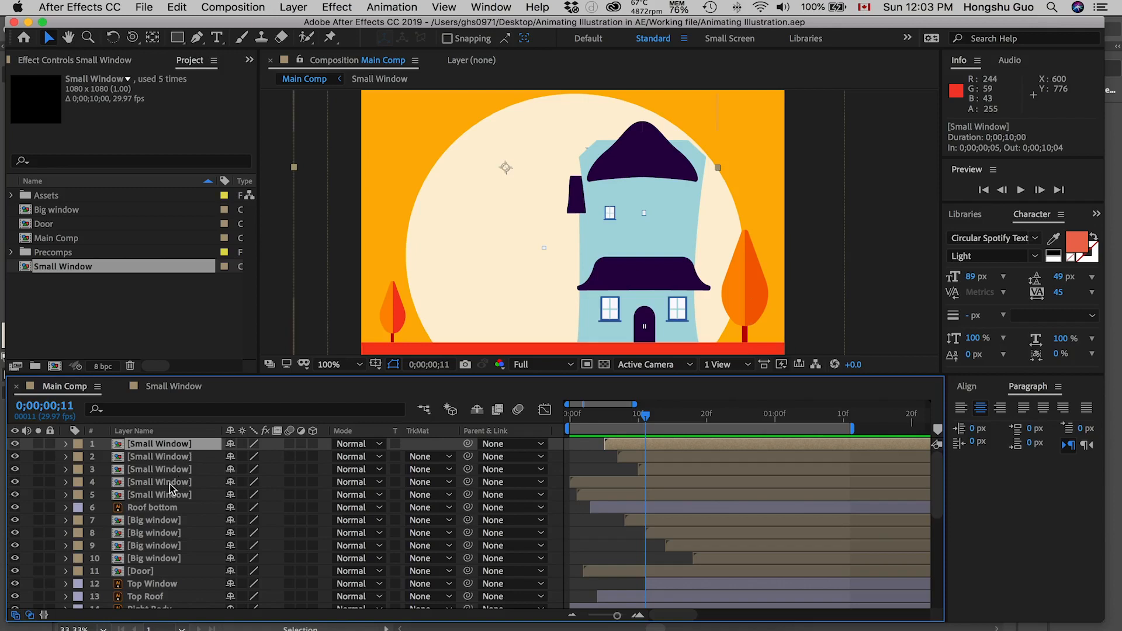
scroll(175, 490, down, 5)
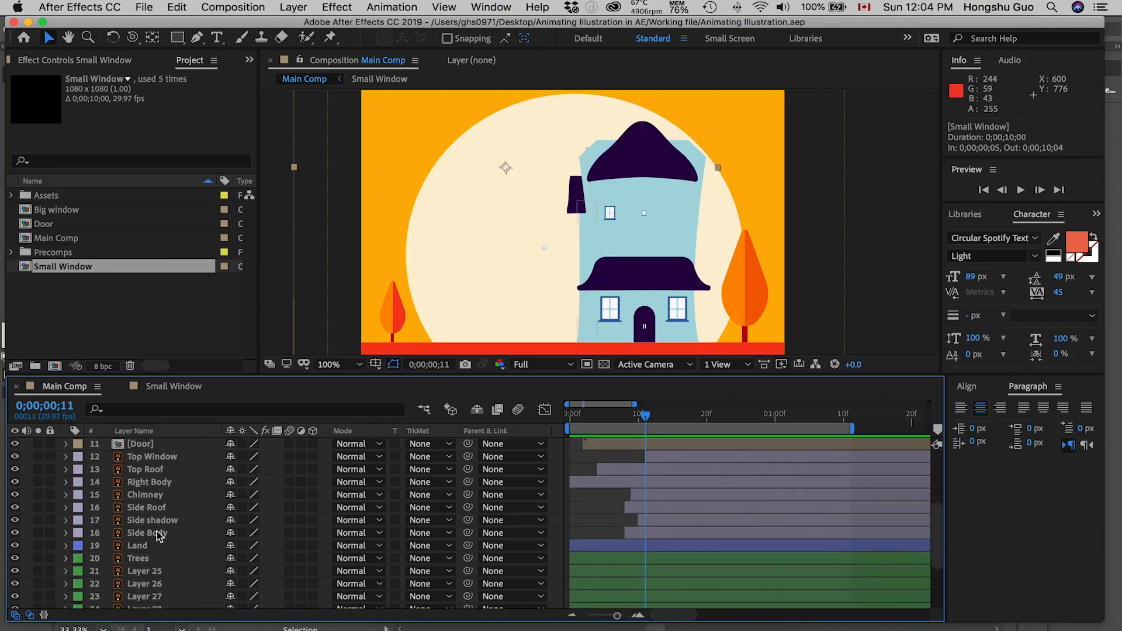
shift+click(156, 533)
drag(679, 416, 770, 416)
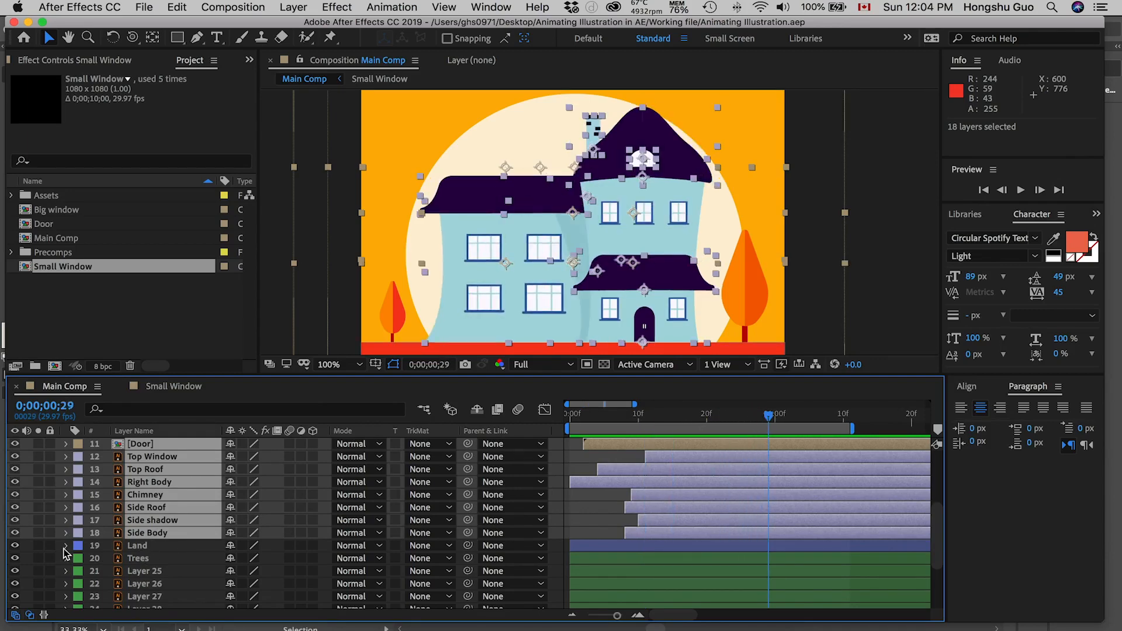
click(16, 533)
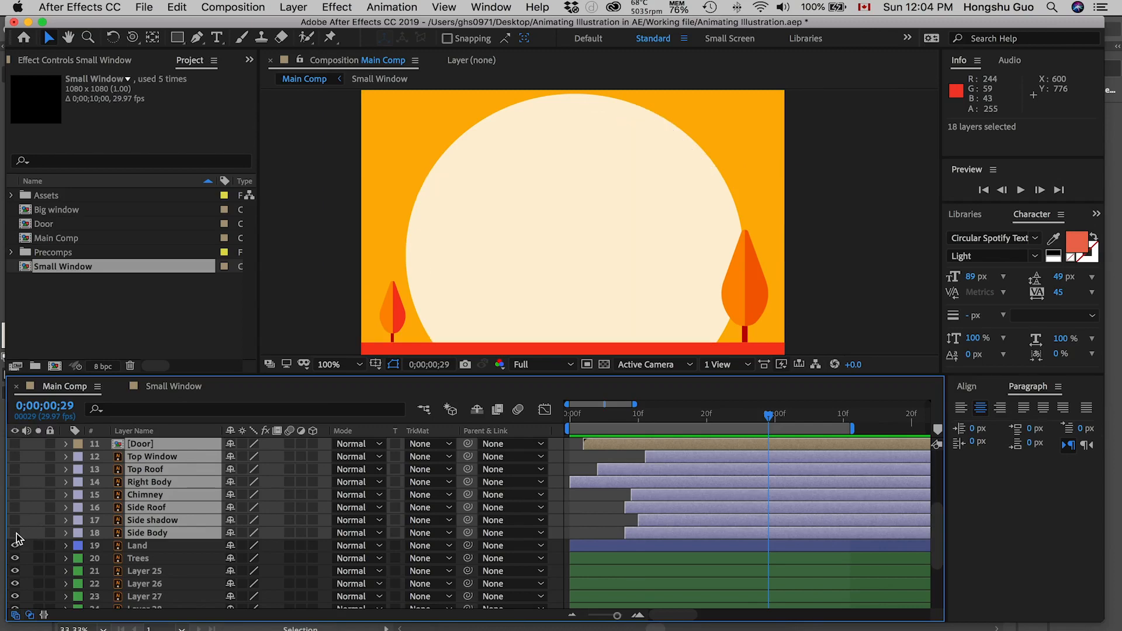
click(15, 533)
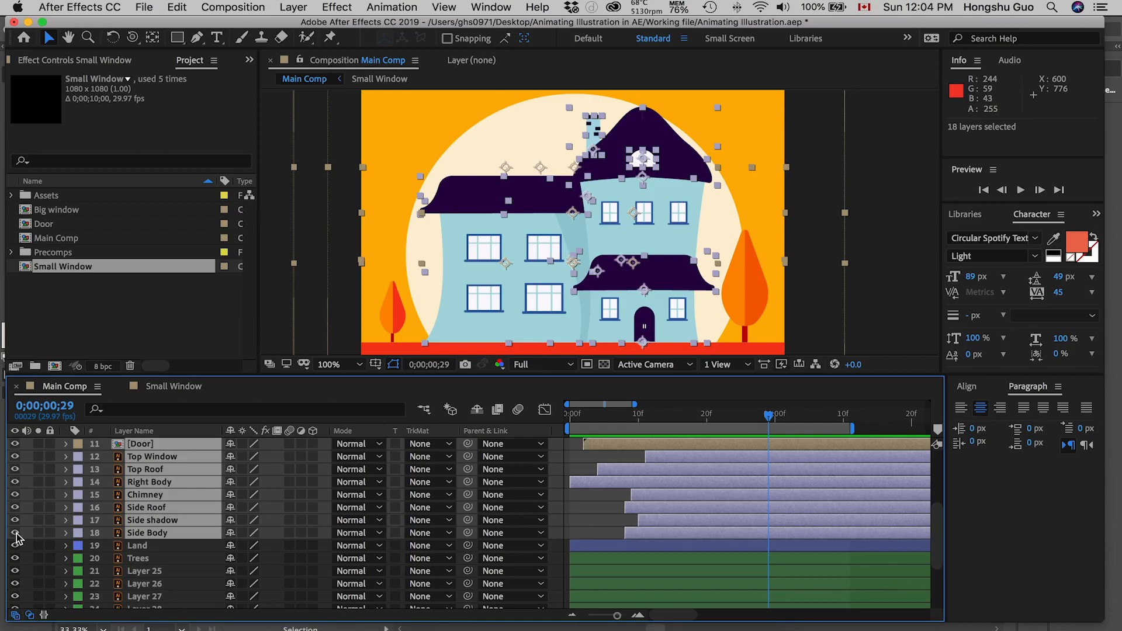
key(super+shift+c)
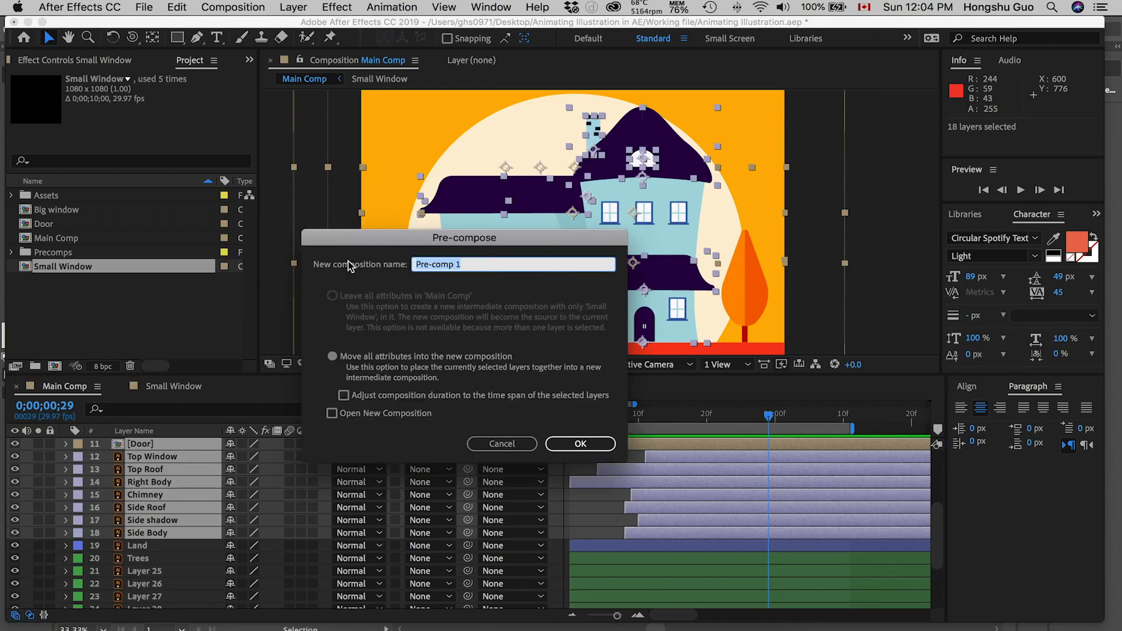
text(House)
click(562, 448)
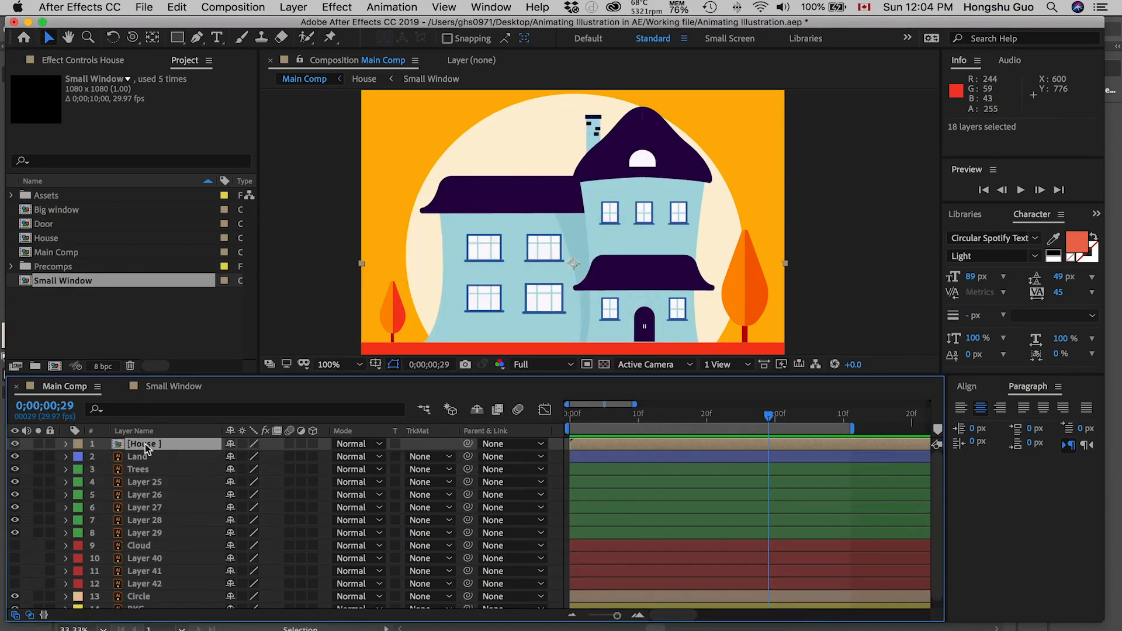
Step: Check what the new House layer contains by hiding and showing it in Main Comp
click(16, 445)
click(16, 445)
click(16, 444)
click(16, 445)
Step: Move the Big window, Door, House and Small Window compositions into the Precomps folder and expand that folder
click(58, 239)
shift+click(56, 212)
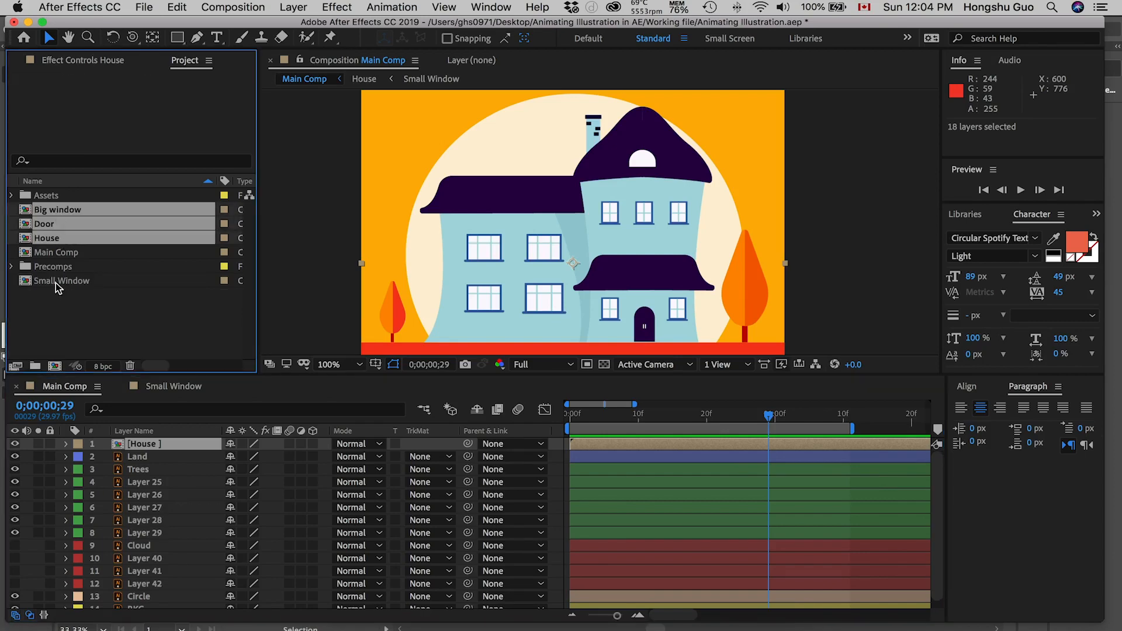
key(space)
key(space)
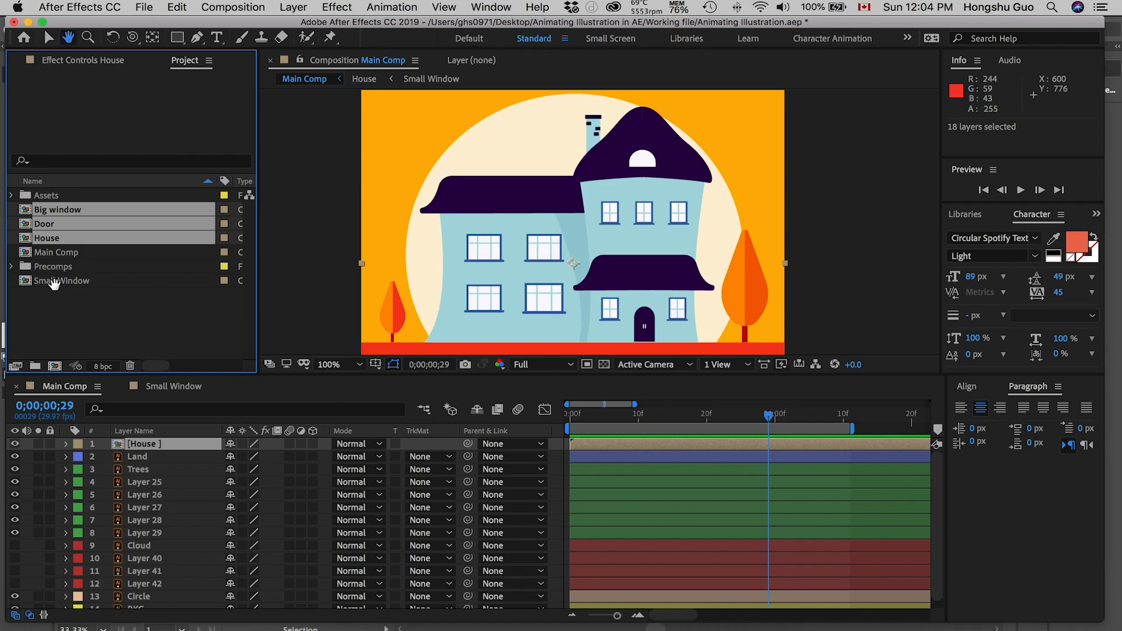
key(space)
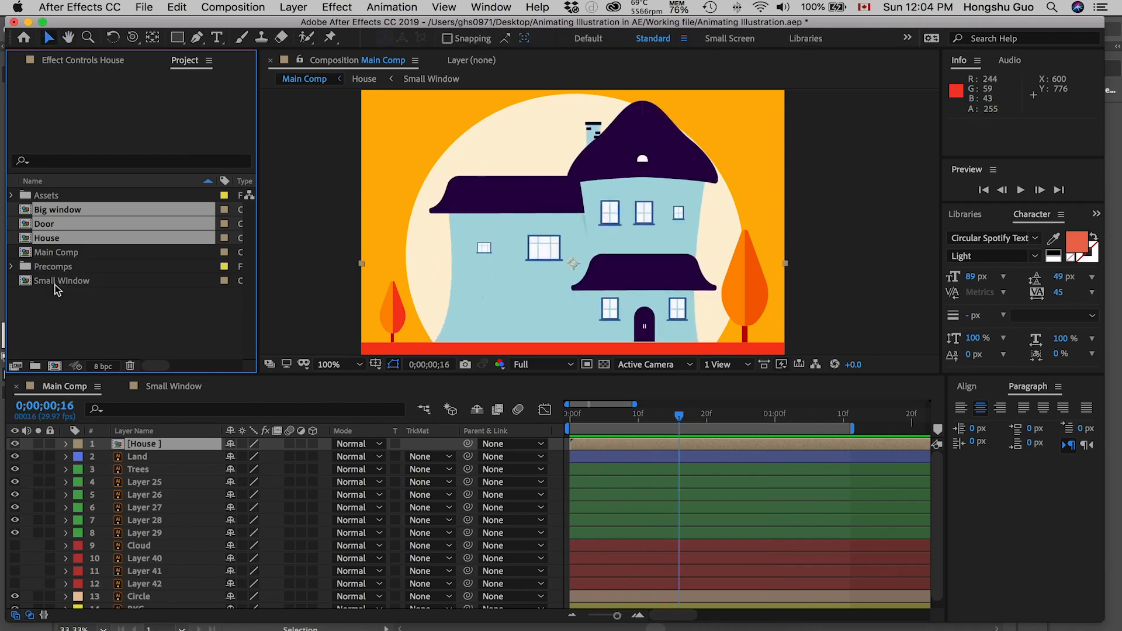
super+click(57, 283)
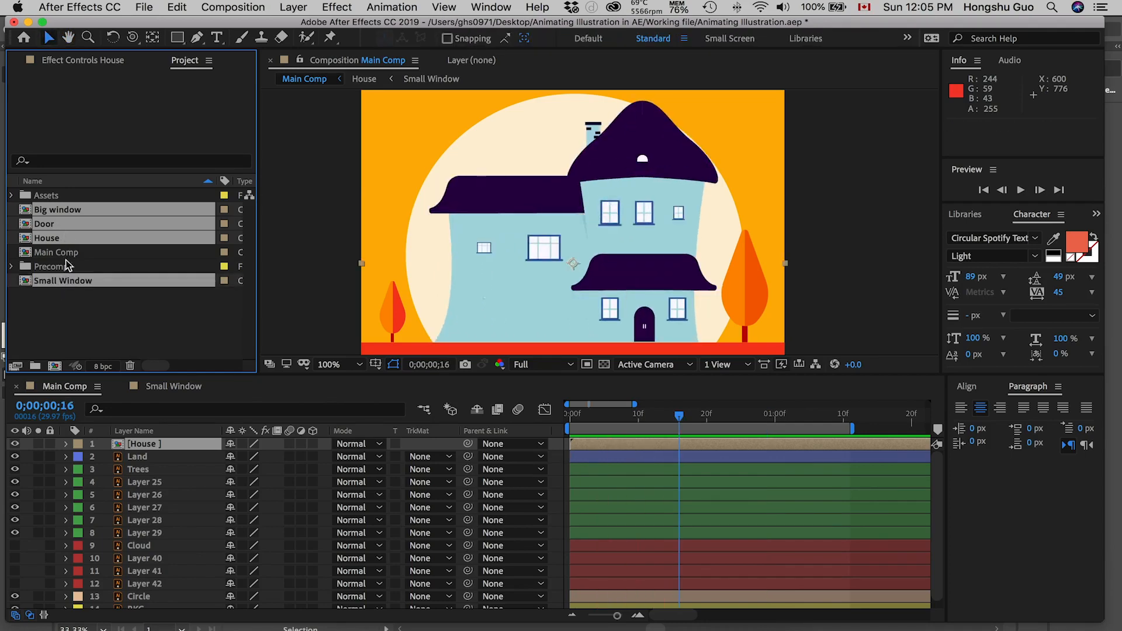
drag(52, 279, 52, 267)
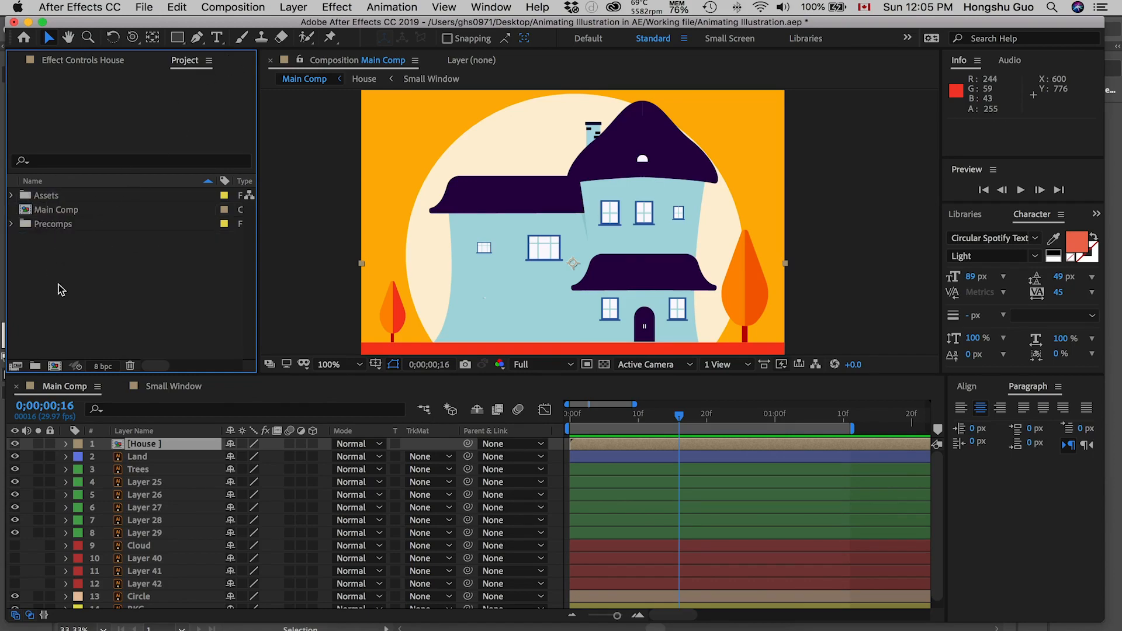
click(12, 224)
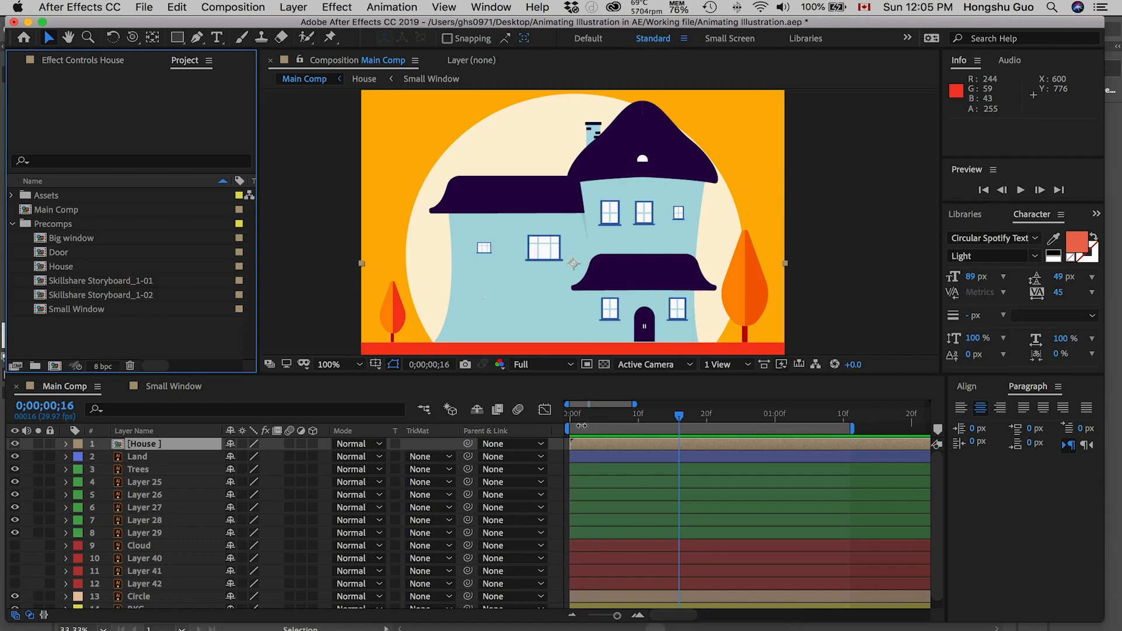
Step: Open the House precomp and copy the three Scale keyframes of the lower roof above the door
drag(581, 419, 735, 416)
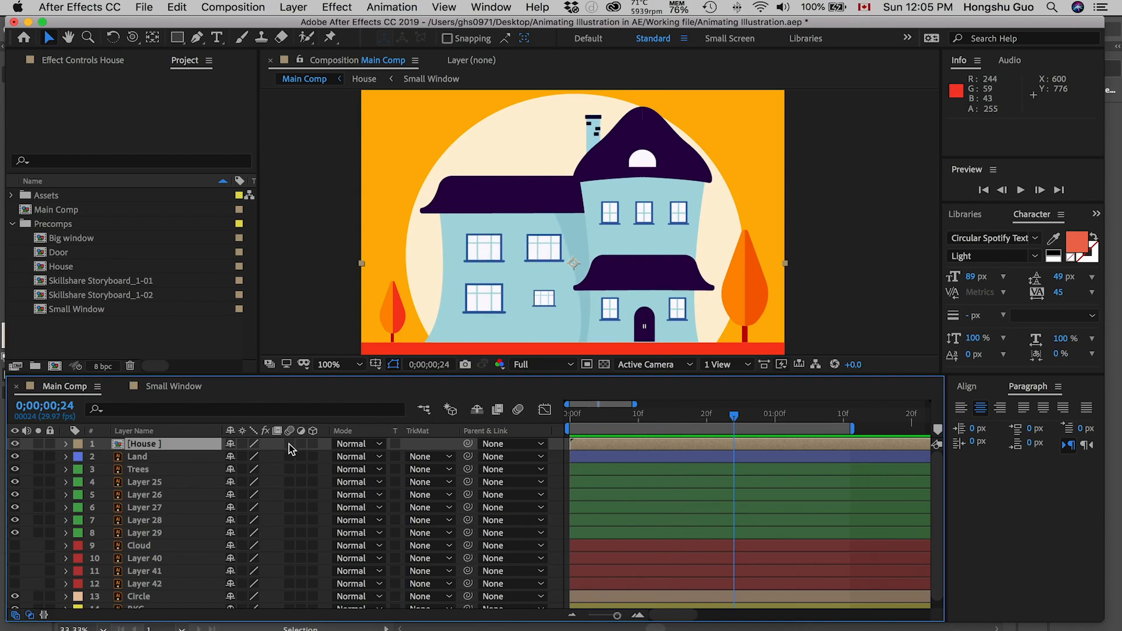
double_click(159, 446)
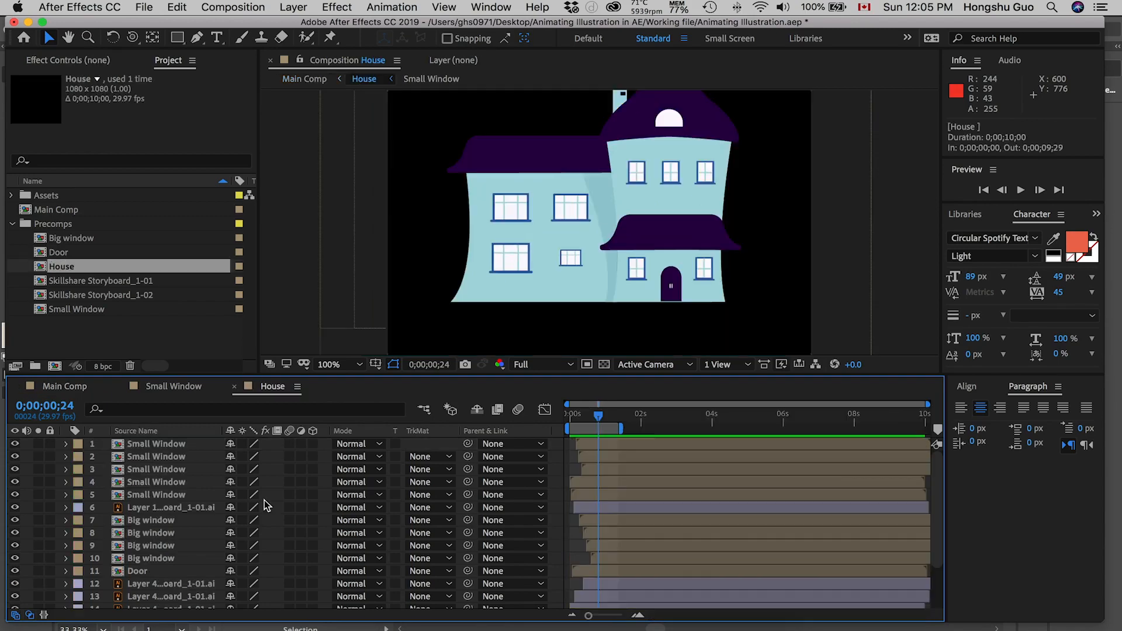
click(193, 509)
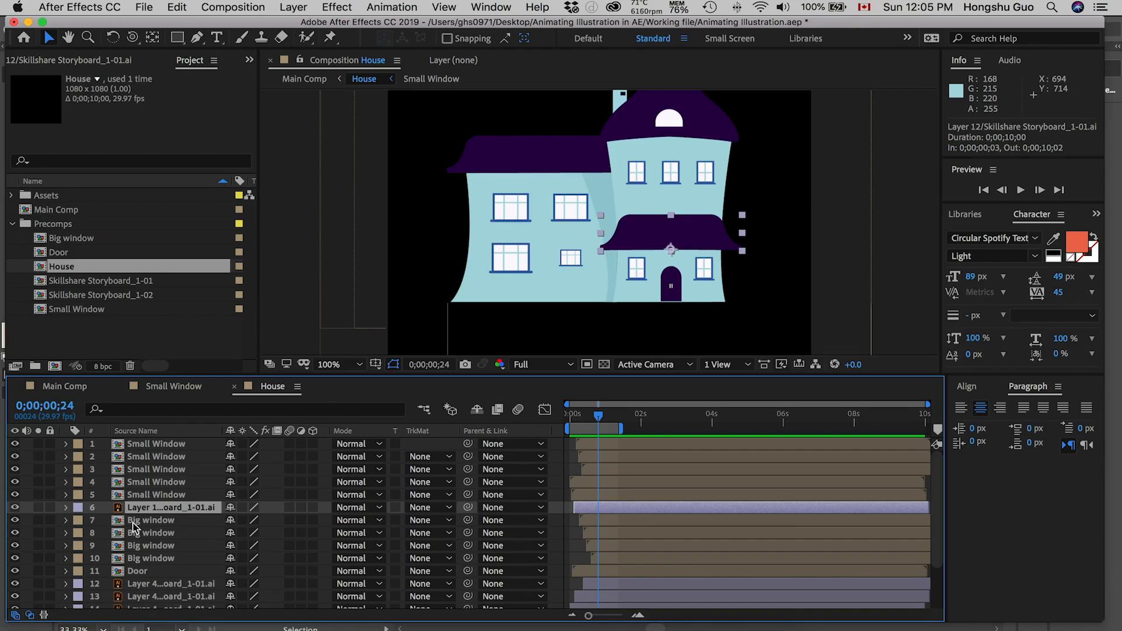
key(s)
drag(616, 516, 557, 521)
key(super+c)
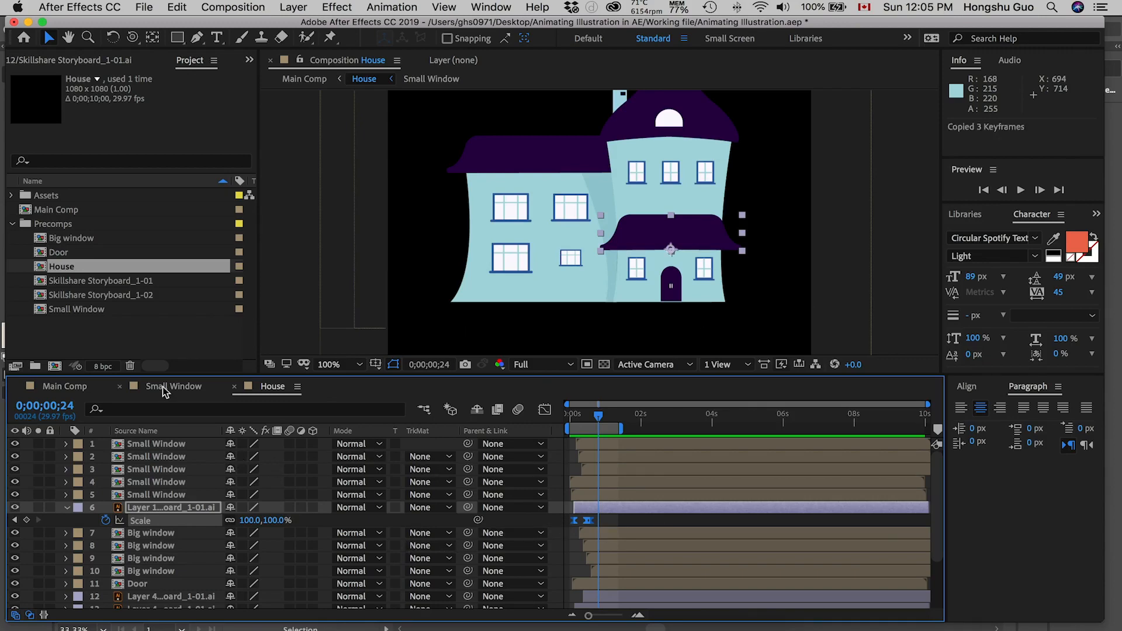
Step: Return to Main Comp and paste the copied Scale keyframes onto the House layer at 0;00;00;00
click(70, 387)
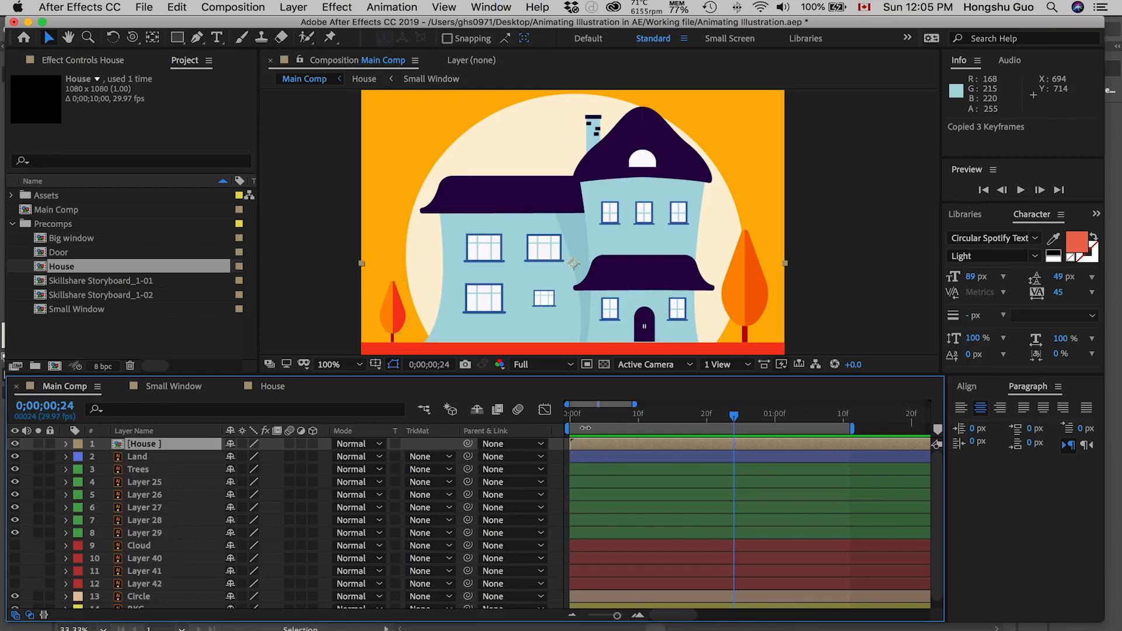
drag(734, 415, 568, 420)
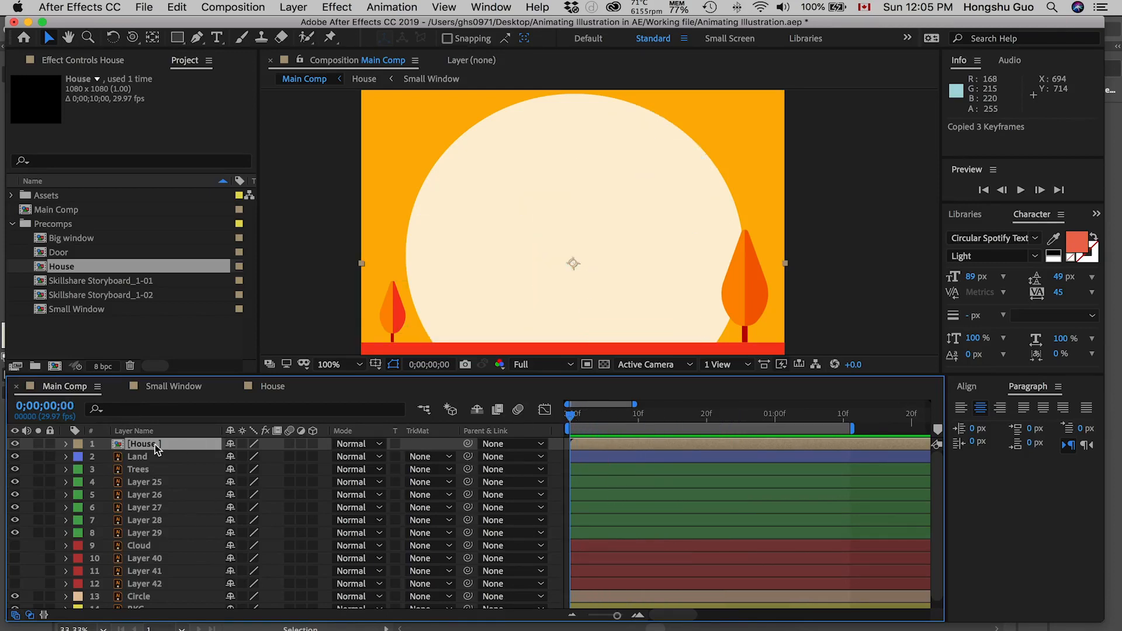
key(super+v)
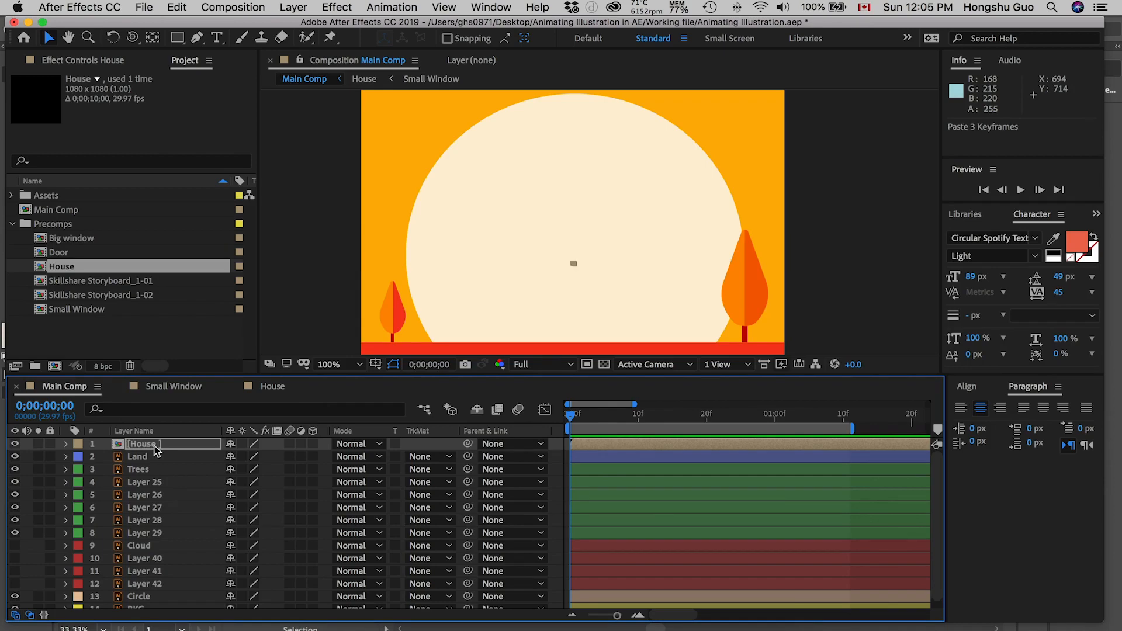
click(159, 445)
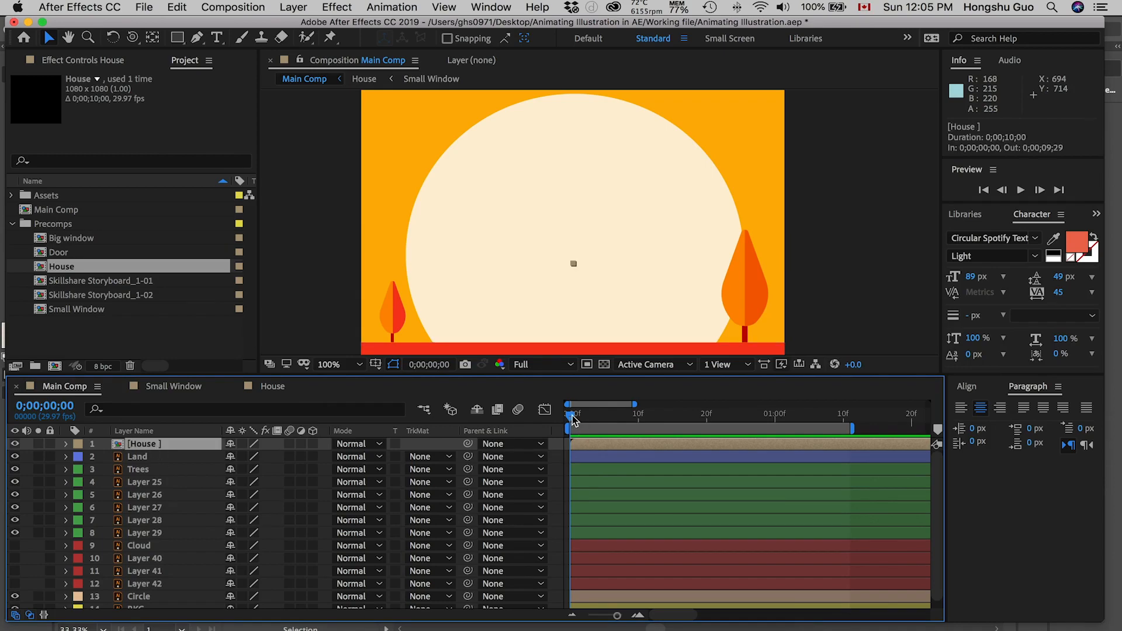
Step: Preview the House layer's scale animation from the first frame and examine how it grows around its anchor point
key(space)
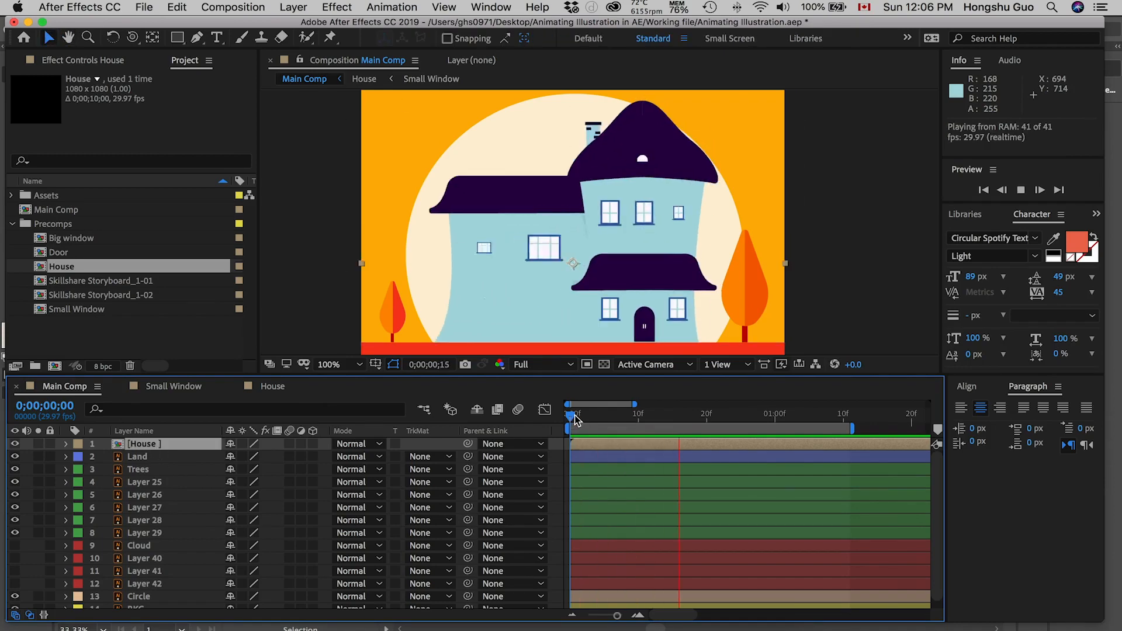
drag(575, 419, 548, 416)
key(space)
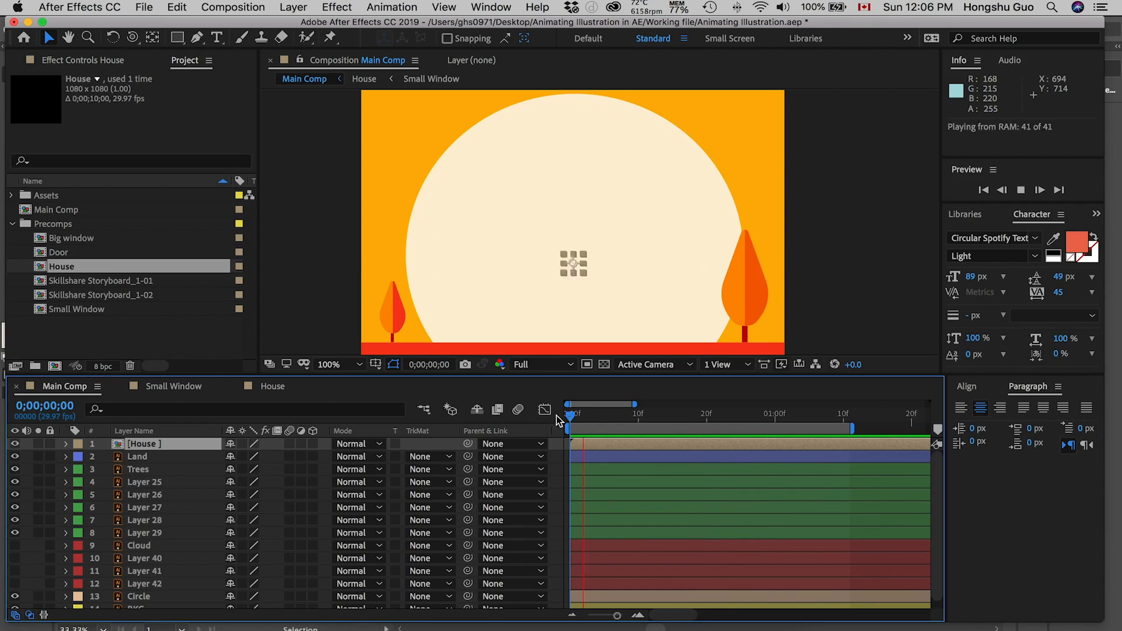
key(space)
drag(571, 415, 665, 416)
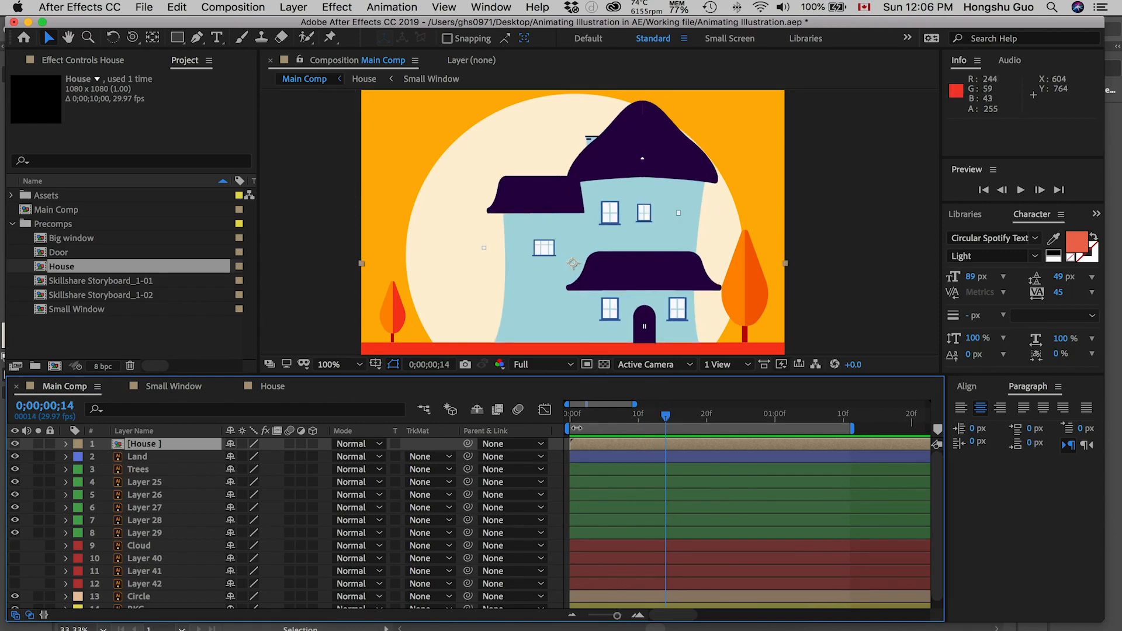
drag(578, 417, 653, 415)
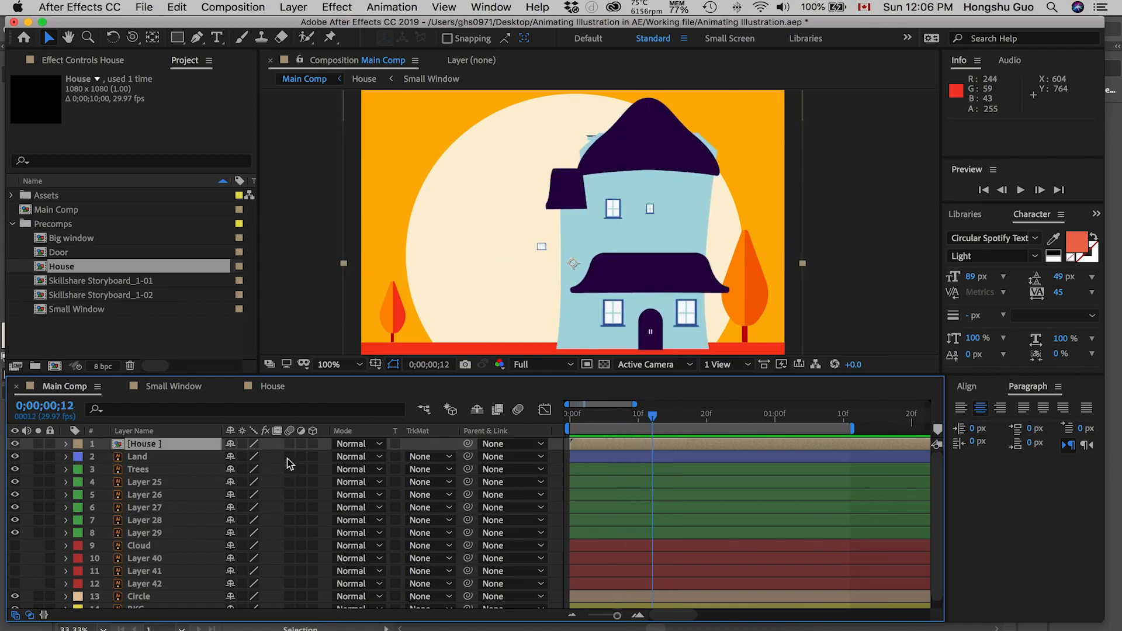
Step: Reveal the House layer's Scale property and delete its three pasted keyframes
key(s)
click(647, 419)
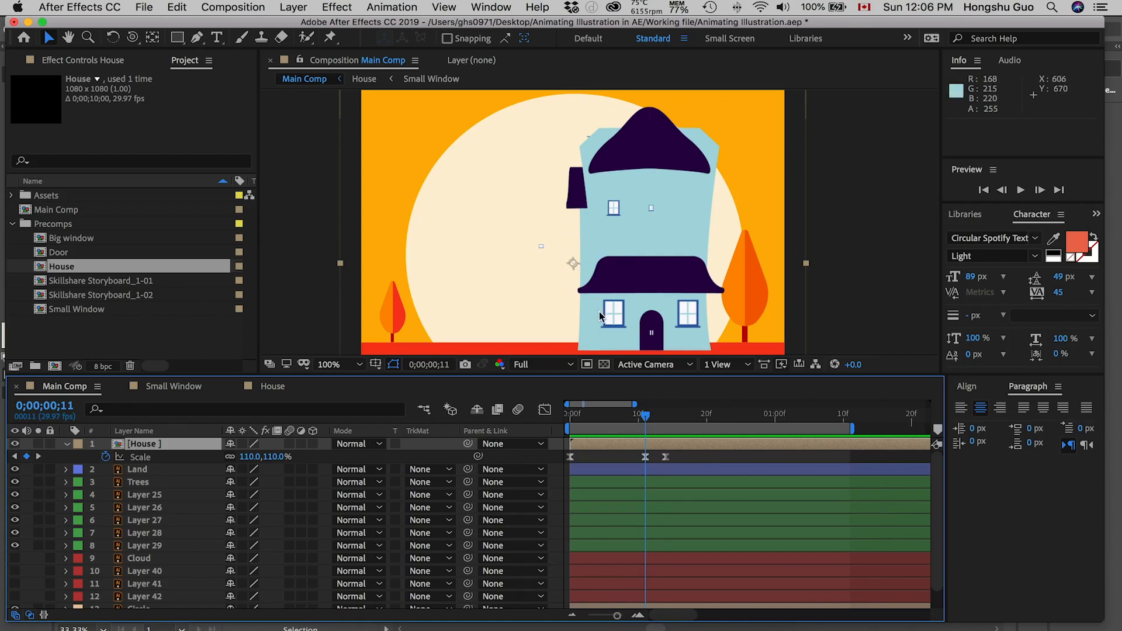
drag(678, 459, 678, 416)
click(678, 416)
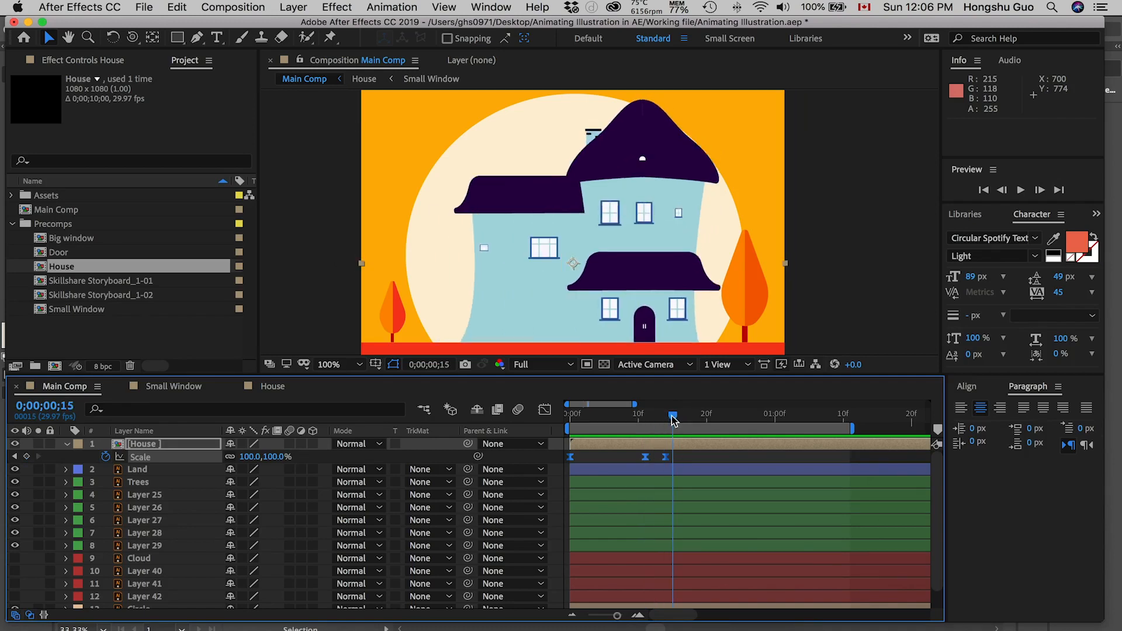
drag(682, 456, 535, 465)
key(Delete)
Step: Move the House layer's anchor point to the base of the door, at about 724, 750
click(151, 37)
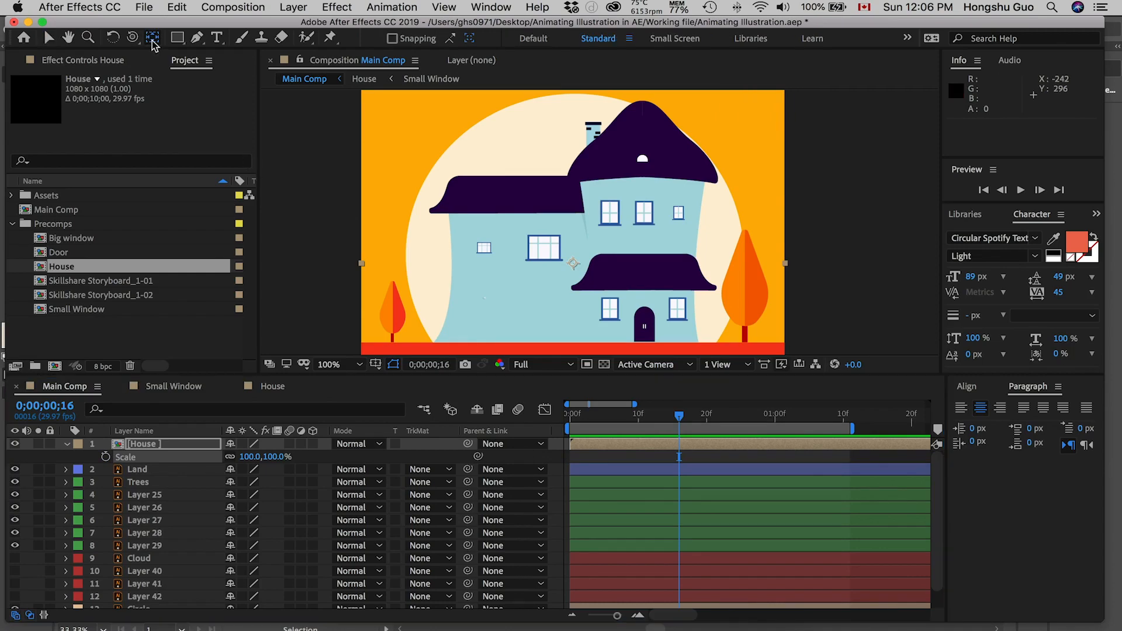
drag(574, 263, 577, 266)
drag(617, 302, 647, 341)
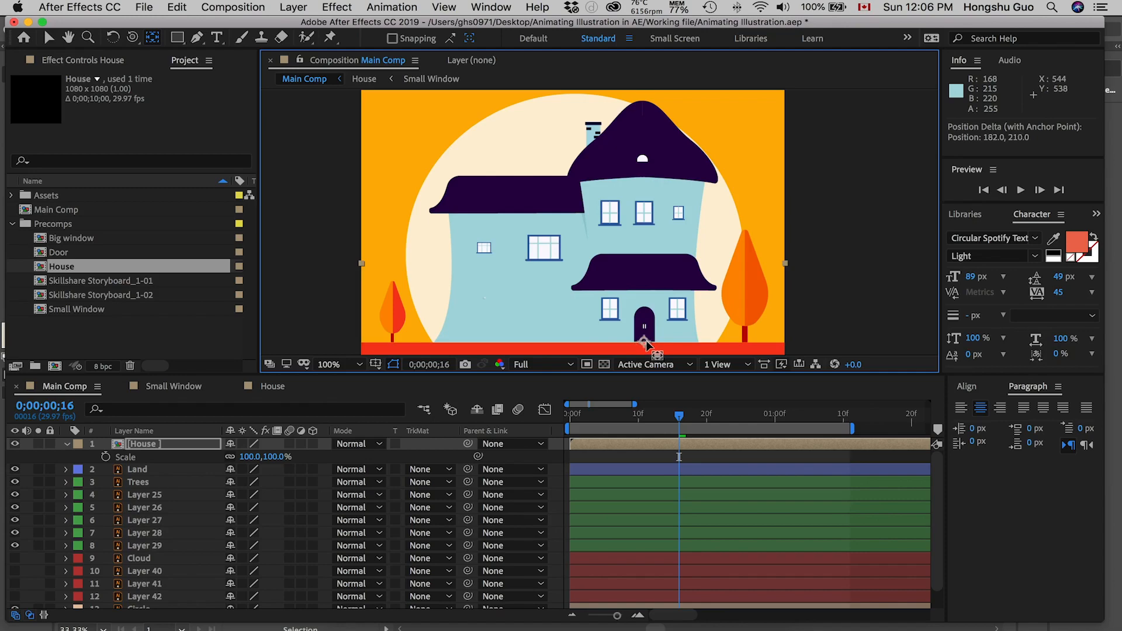
Step: Paste the copied Scale keyframes onto the House layer at 0;00;00;00 and scrub through the growth animation
click(572, 415)
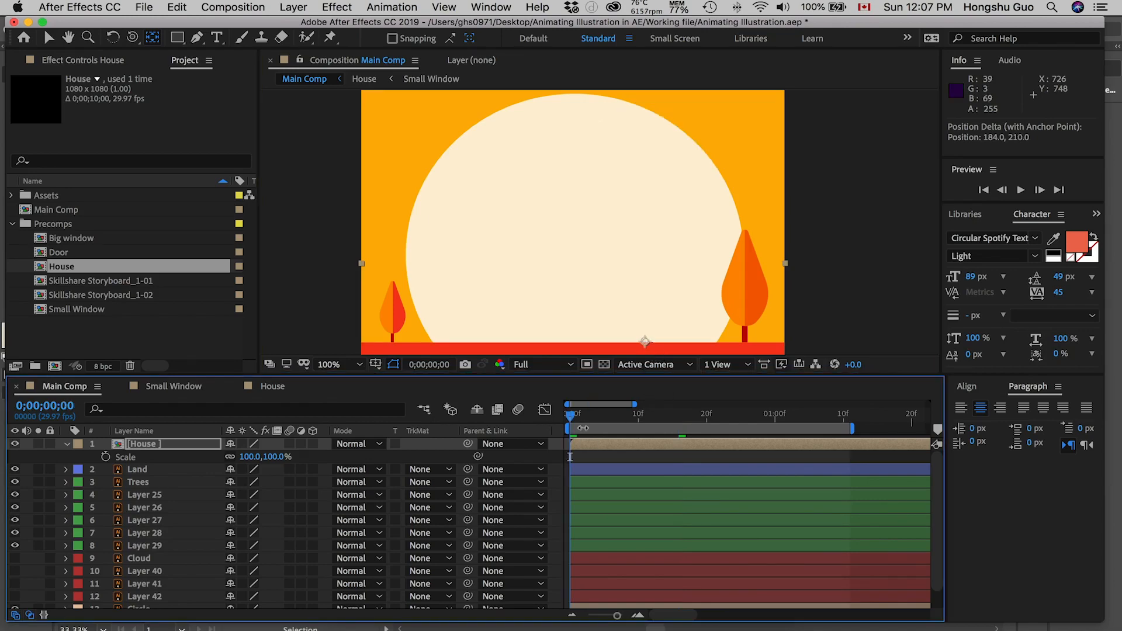
key(super+v)
mouse_move(574, 417)
mouse_down()
mouse_move(657, 415)
mouse_move(584, 416)
mouse_move(595, 416)
mouse_up()
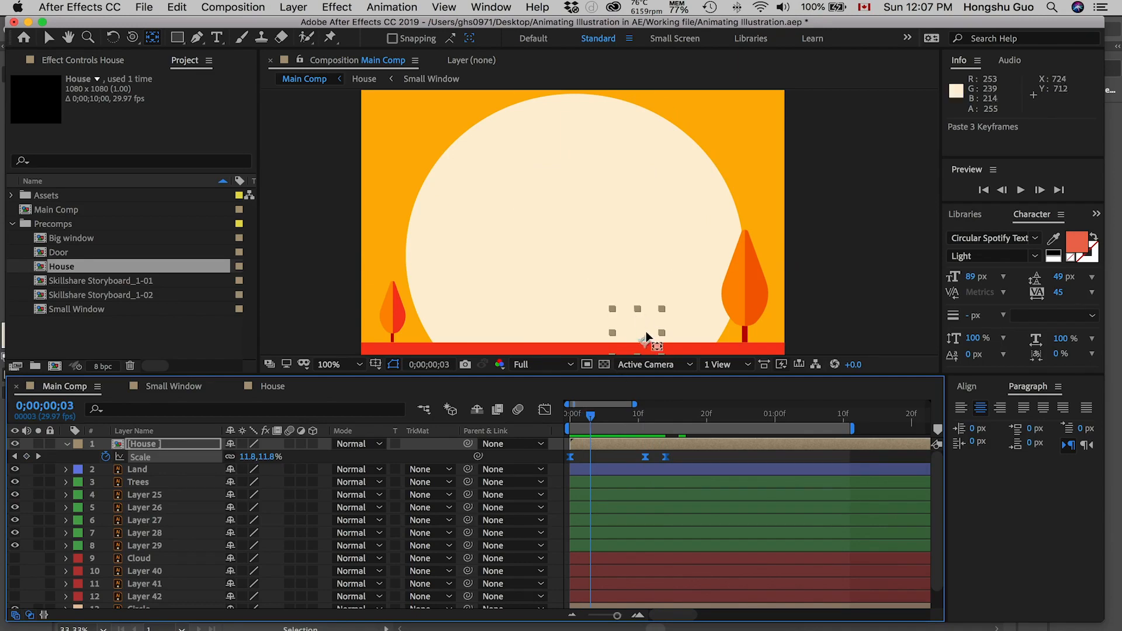
drag(600, 419, 605, 418)
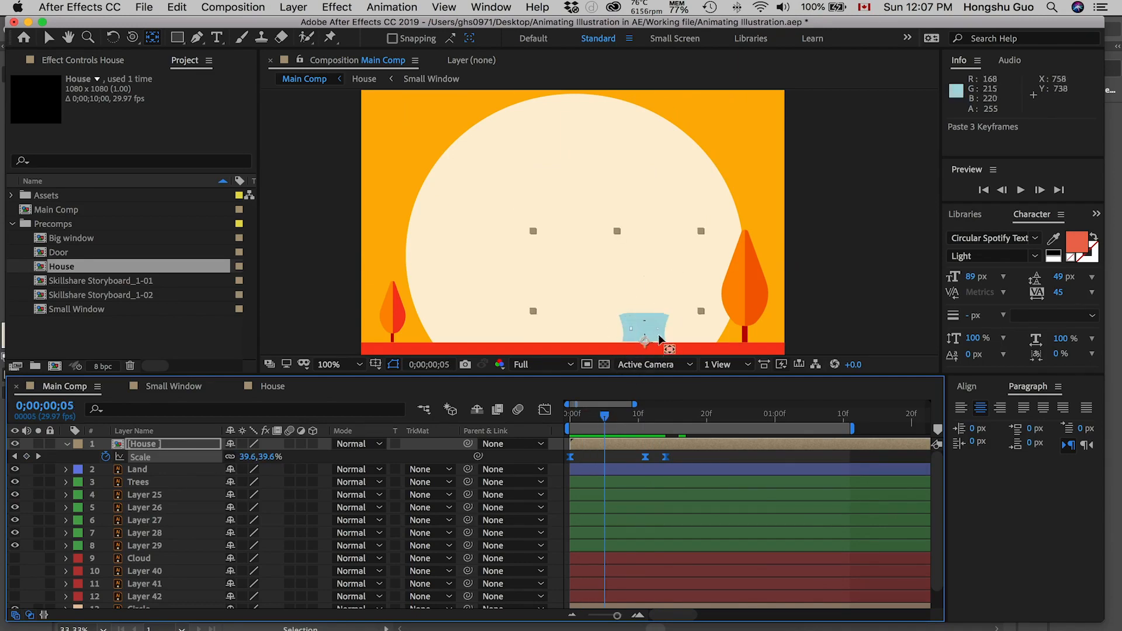
drag(606, 419, 711, 418)
Step: Expand the House layer's Transform properties and add a Position keyframe at 0;00;00;14, on the last Scale keyframe
key(j)
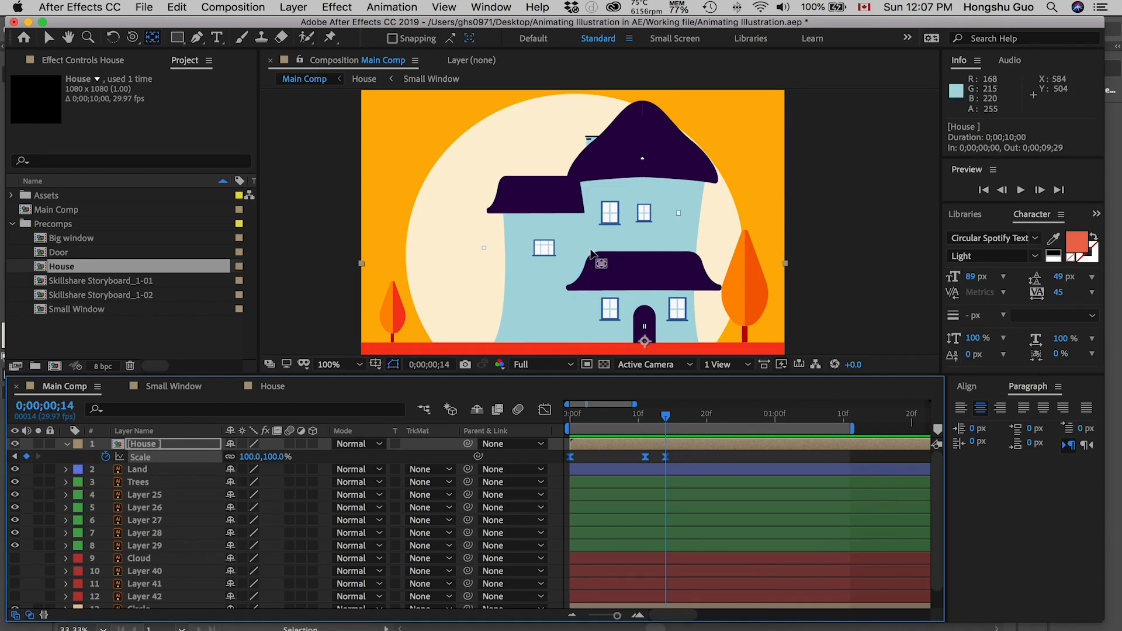
click(65, 444)
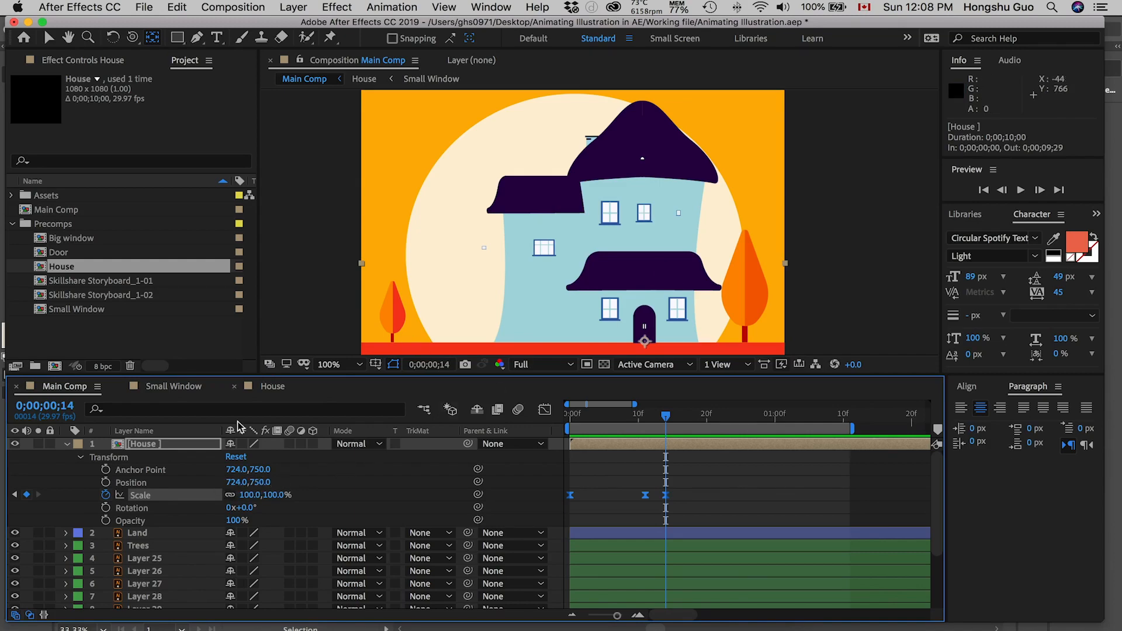
click(106, 483)
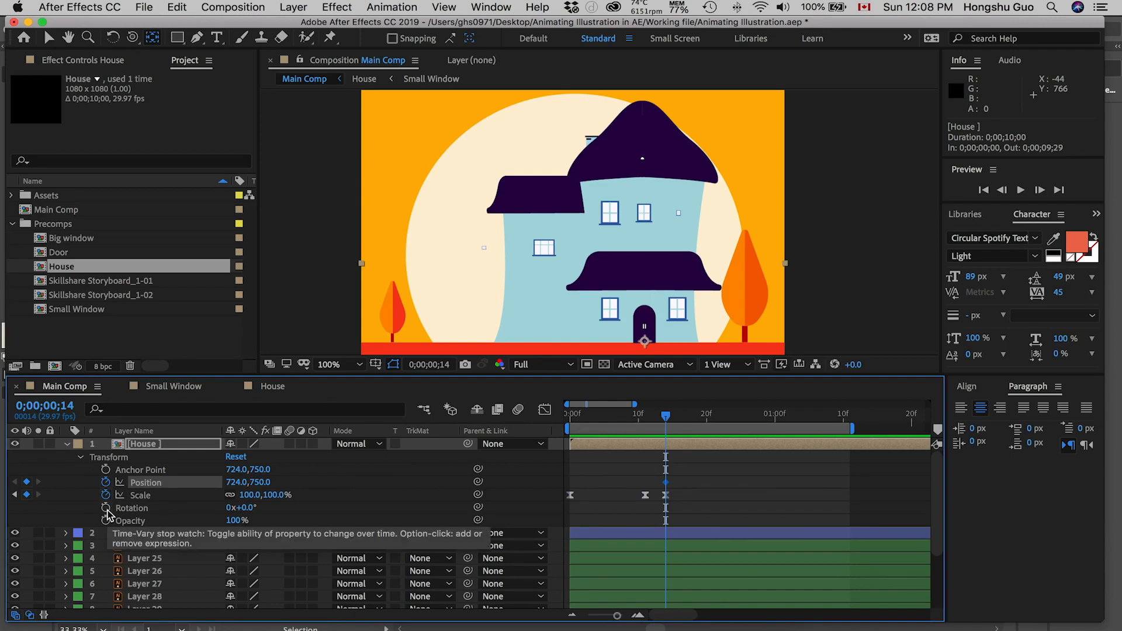
Step: Add a Rotation keyframe at 0;00;00;14 and separate the House layer's Position into X and Y dimensions
click(106, 508)
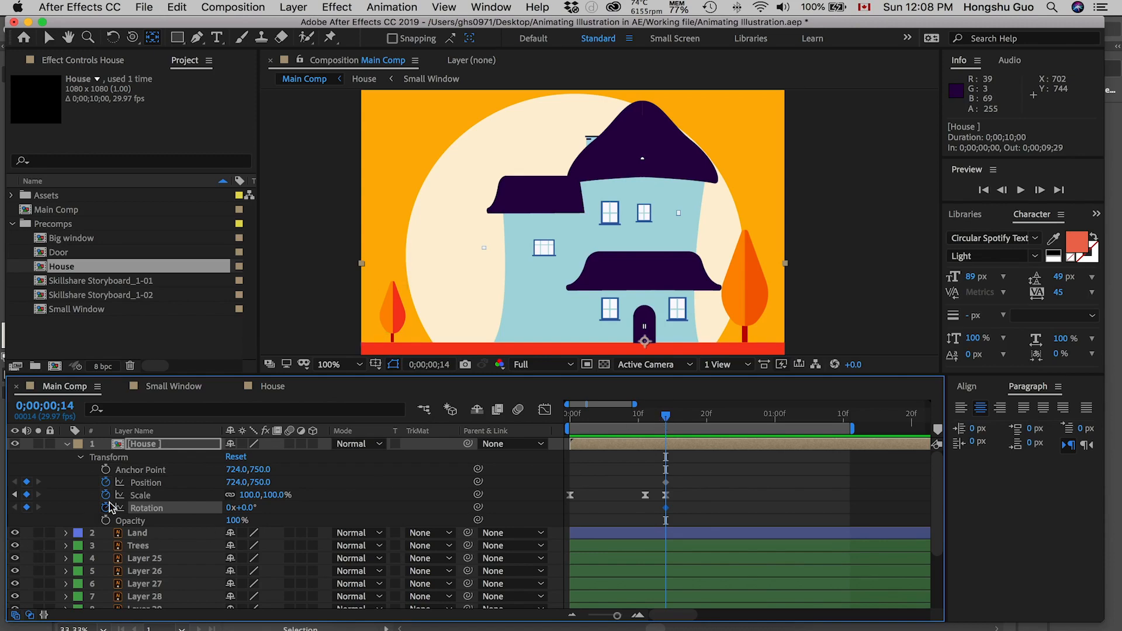
click(144, 484)
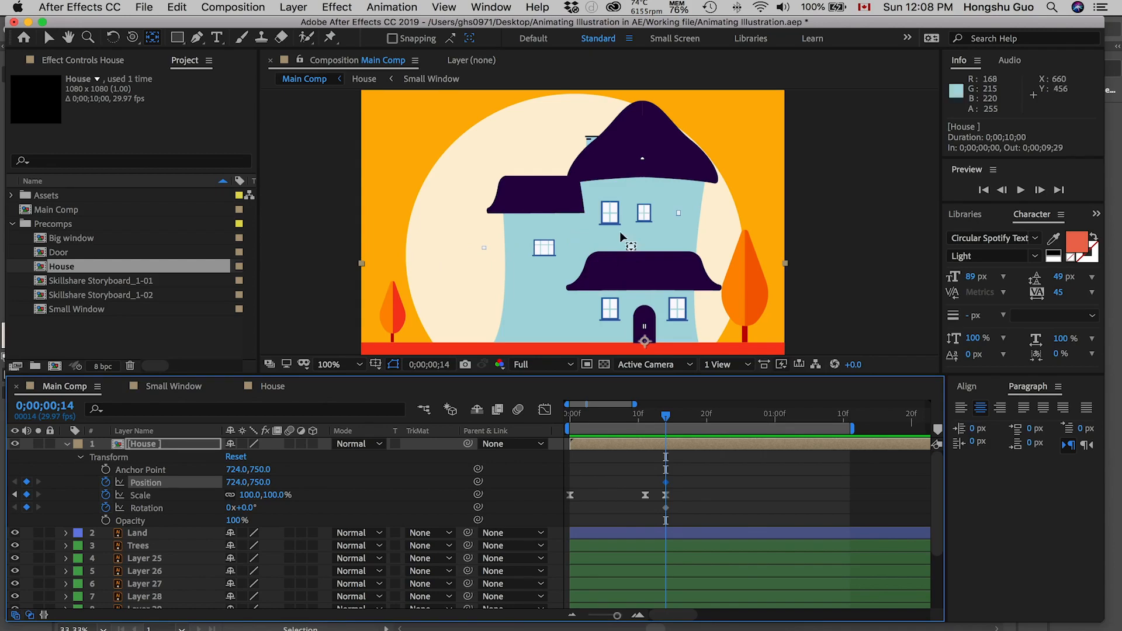
right_click(147, 486)
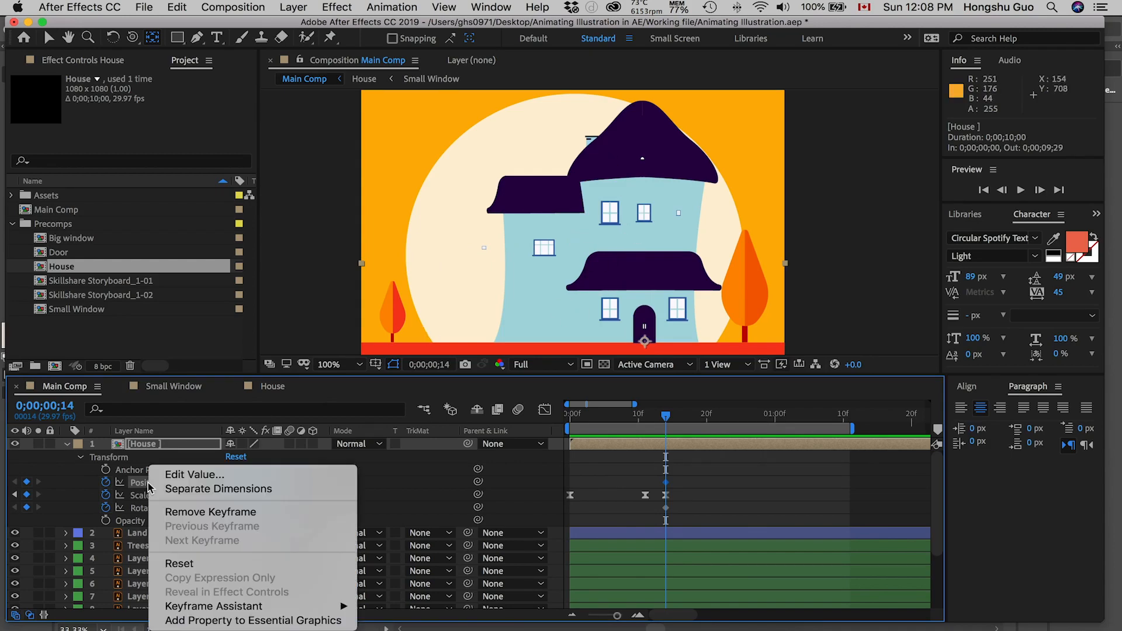
click(206, 488)
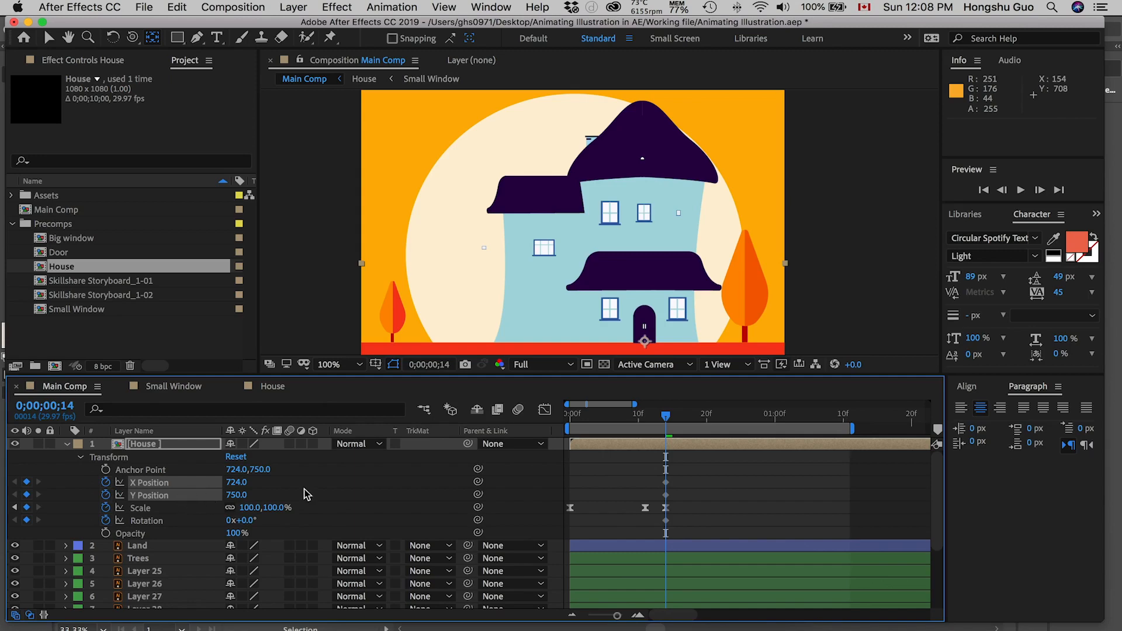
Step: Remove the House layer's X Position keyframing, leaving only Y Position animated
click(161, 519)
click(141, 484)
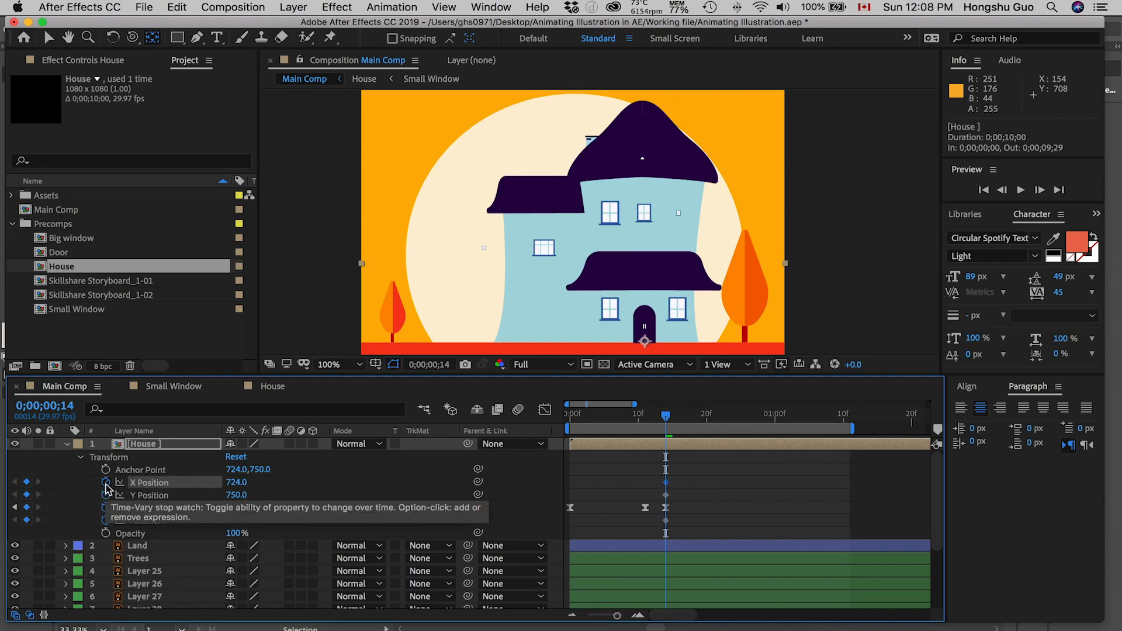
click(106, 484)
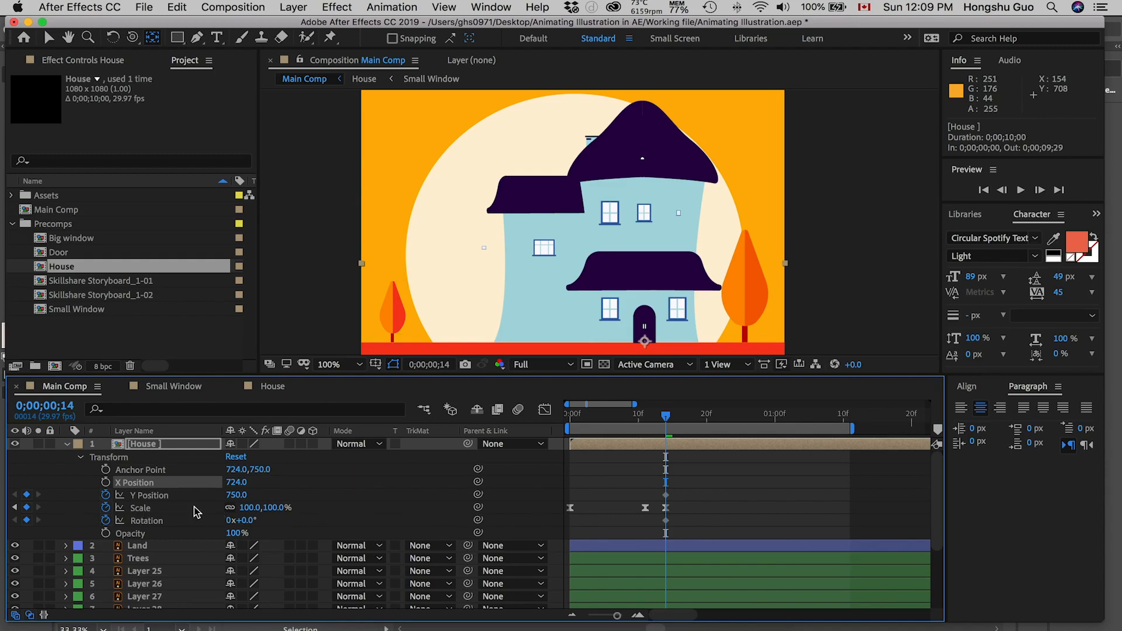
Step: At 0;00;00;06, keyframe the House layer's Y Position at 637 and its Rotation at 14°
click(163, 498)
drag(666, 417, 610, 425)
drag(237, 495, 141, 497)
mouse_move(610, 415)
mouse_down()
mouse_move(573, 420)
mouse_move(657, 416)
mouse_move(612, 416)
mouse_up()
drag(250, 520, 259, 520)
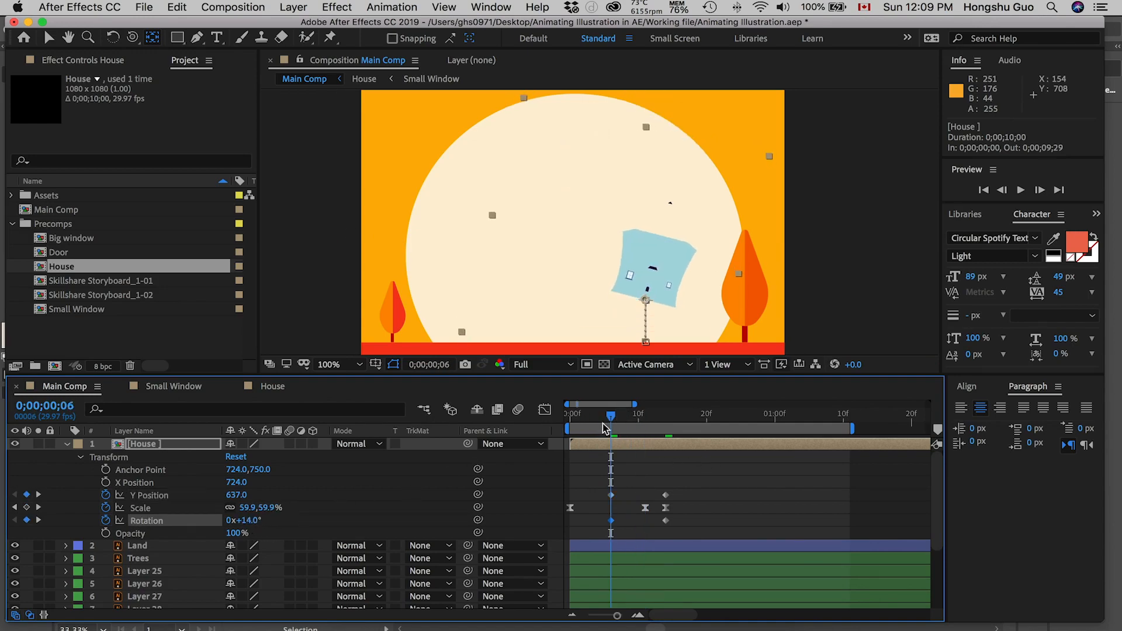
Step: Keyframe the House layer's Rotation at -2.5° at 0;00;00;12 and scrub through the tilting motion
drag(610, 416, 652, 415)
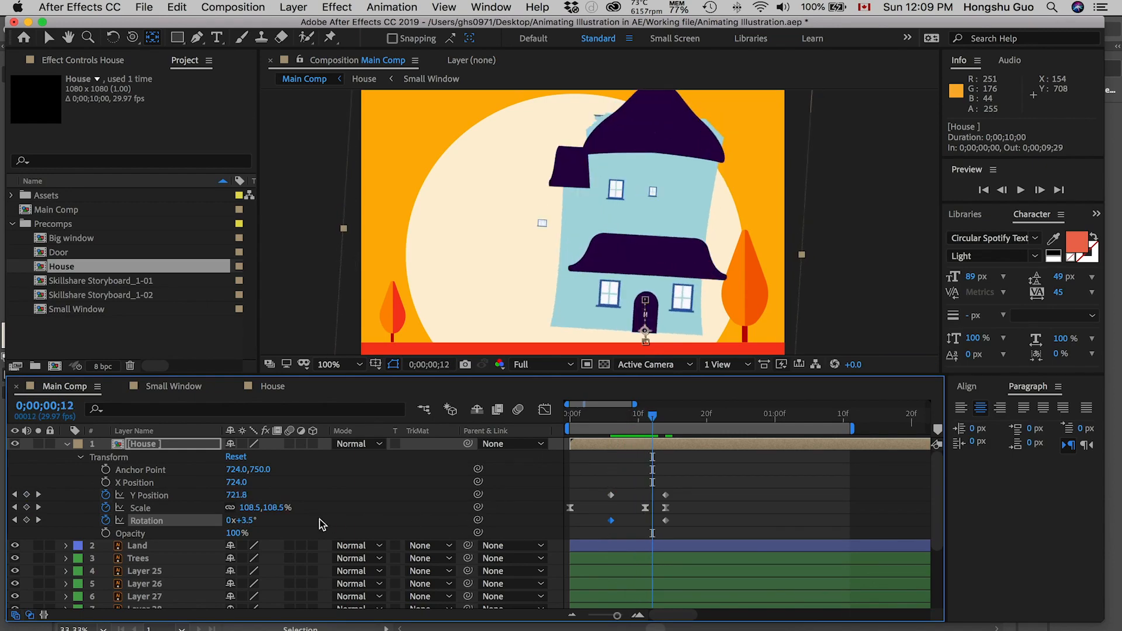
drag(246, 520, 248, 522)
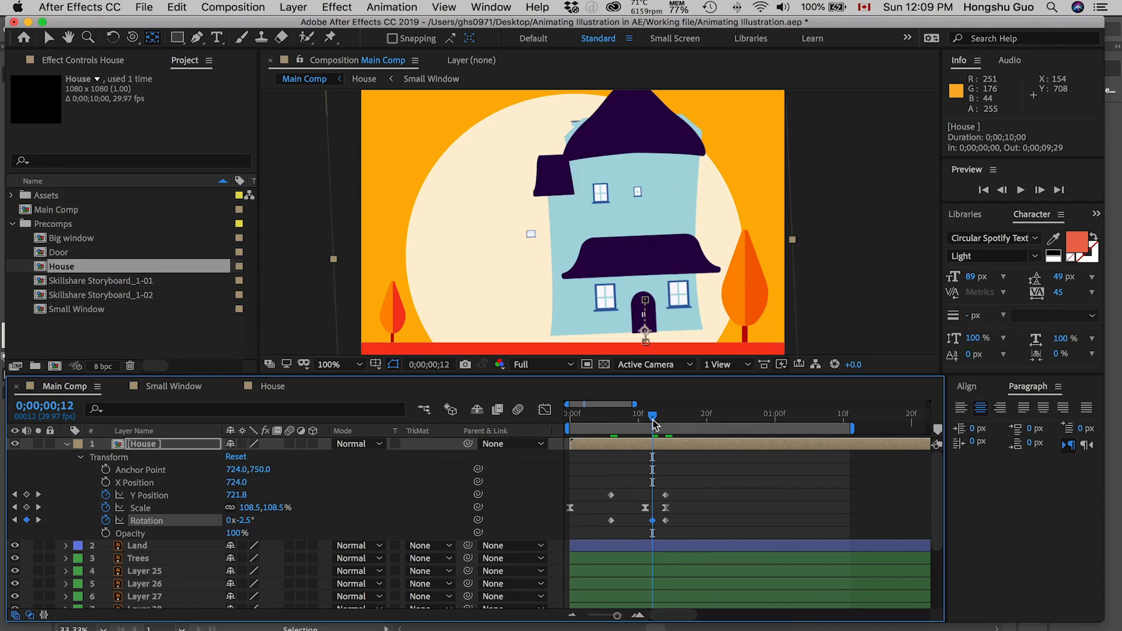
click(614, 420)
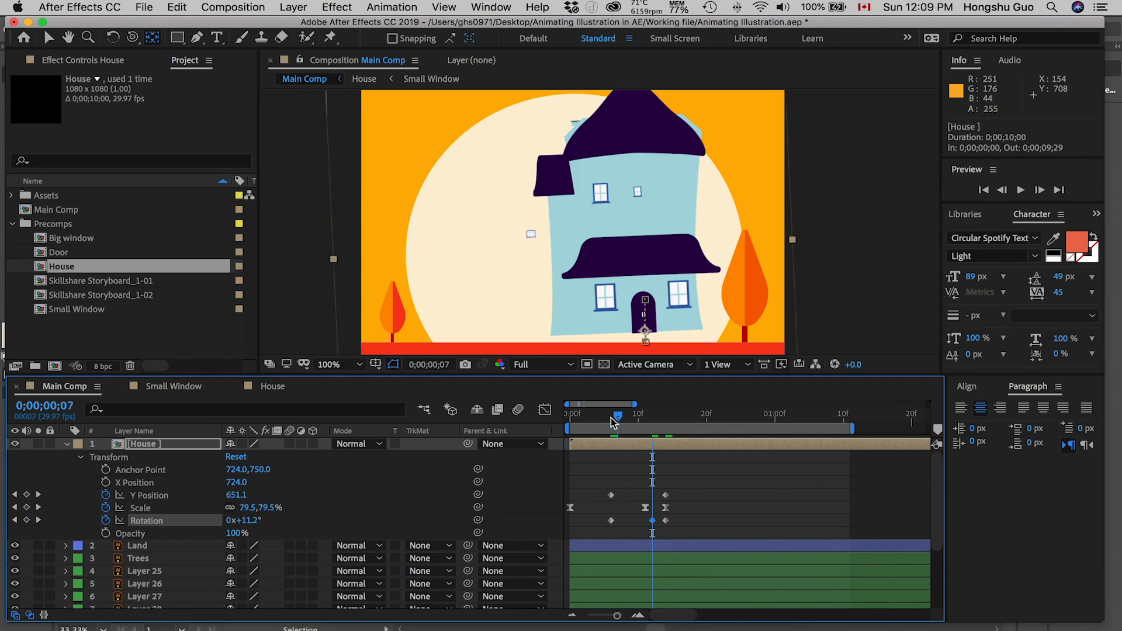
drag(613, 420, 612, 422)
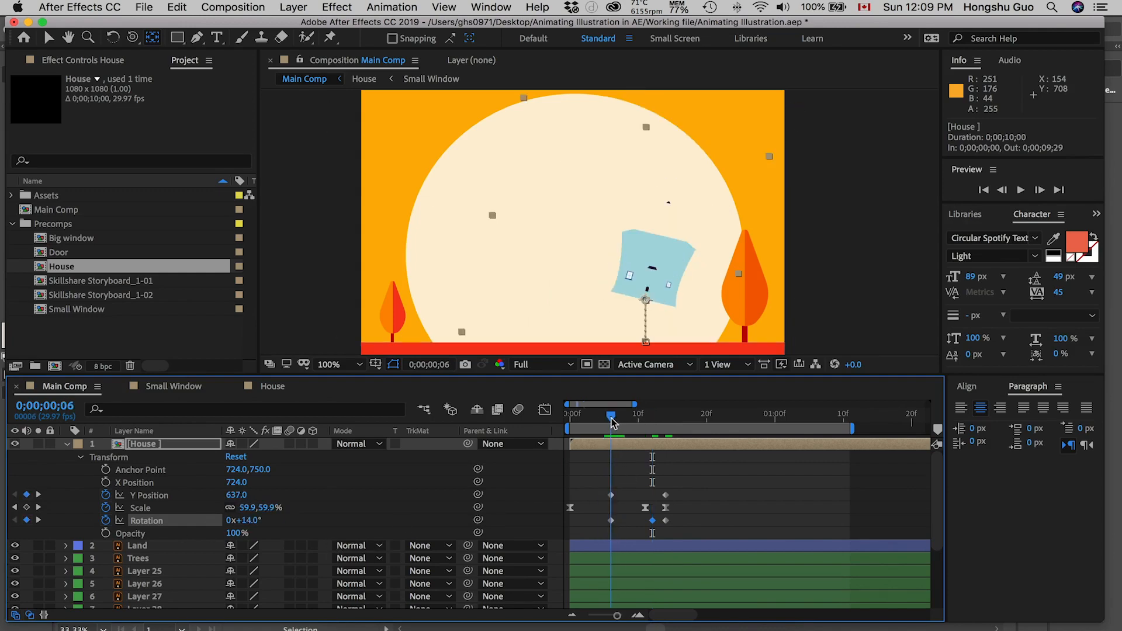
drag(613, 422, 652, 421)
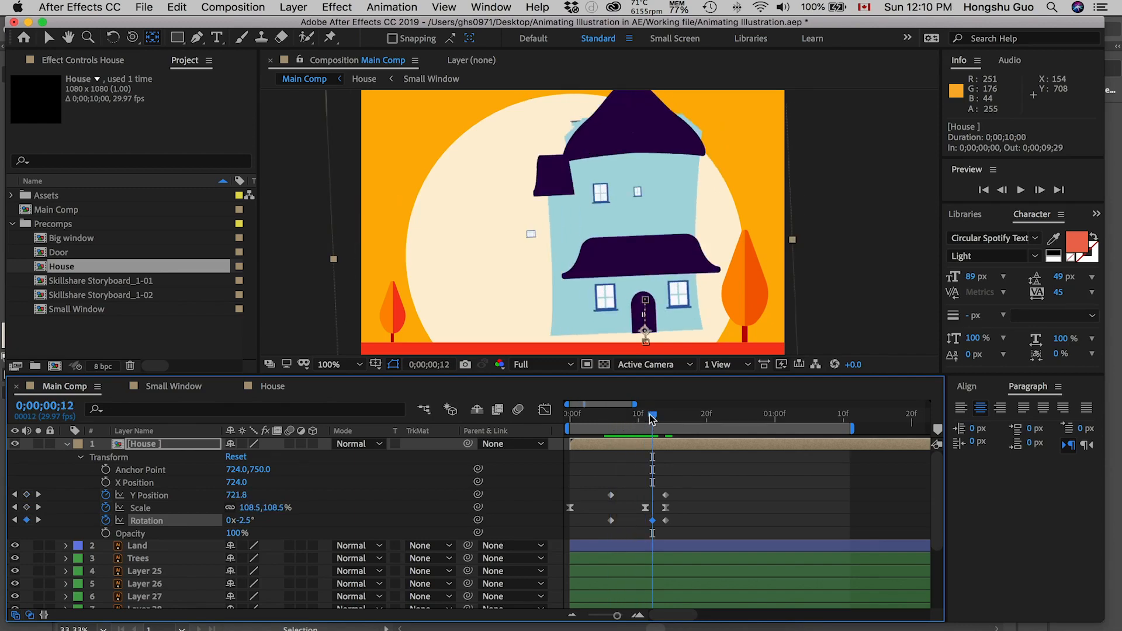
Step: Play the House layer's animation from 0;00;00;00 to check the combined growth, drop and tilt
drag(653, 418, 550, 423)
key(space)
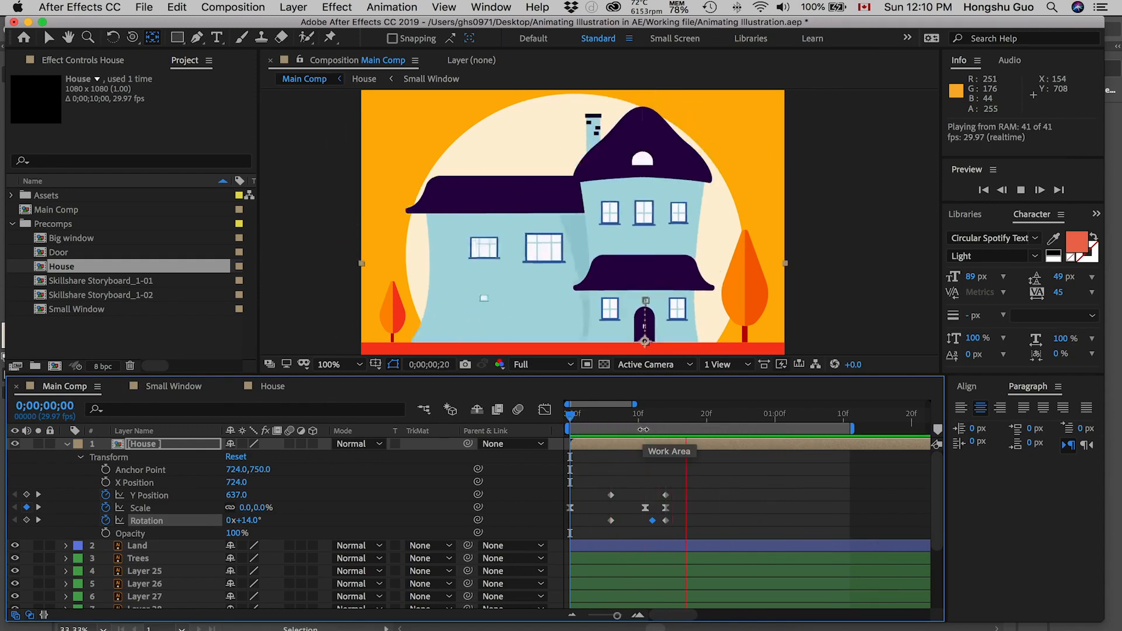
key(space)
Step: Set the House layer's Y Position keyframe at 0;00;00;06 to 527 and preview the animation from the start
mouse_move(587, 423)
mouse_down()
mouse_move(611, 419)
mouse_move(576, 421)
mouse_up()
drag(572, 416, 617, 416)
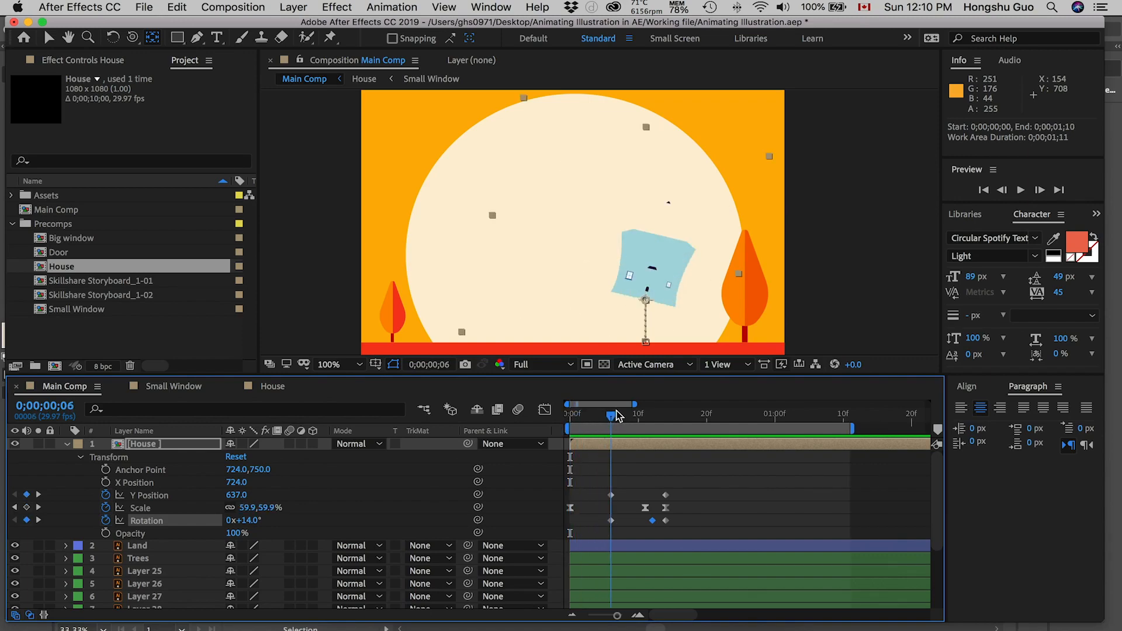
click(626, 467)
drag(243, 501, 160, 504)
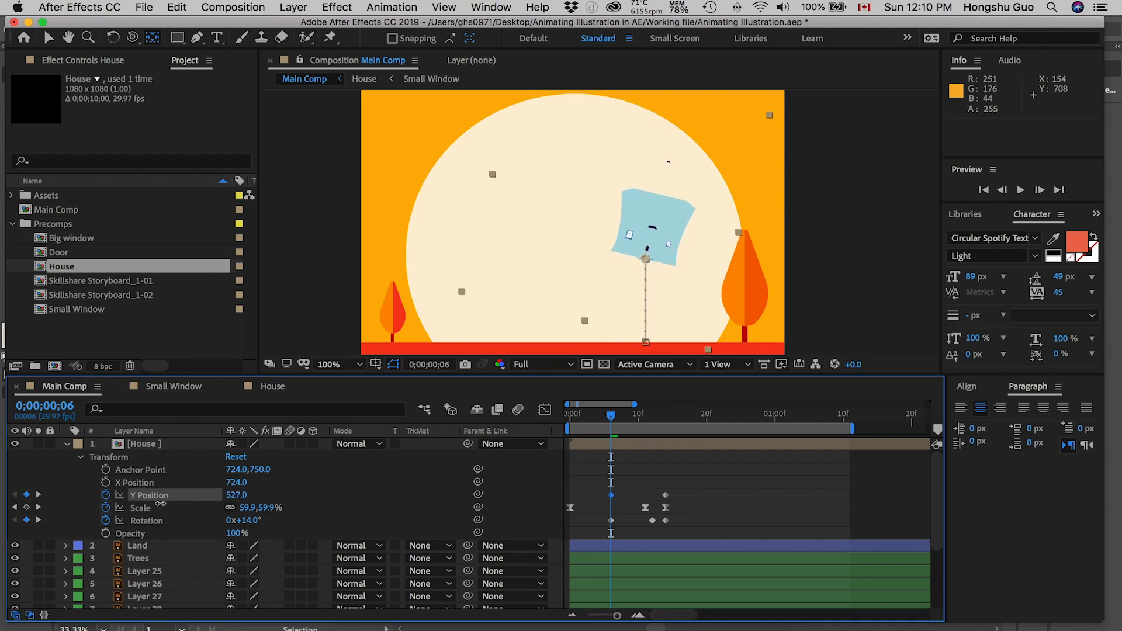
drag(608, 420, 546, 419)
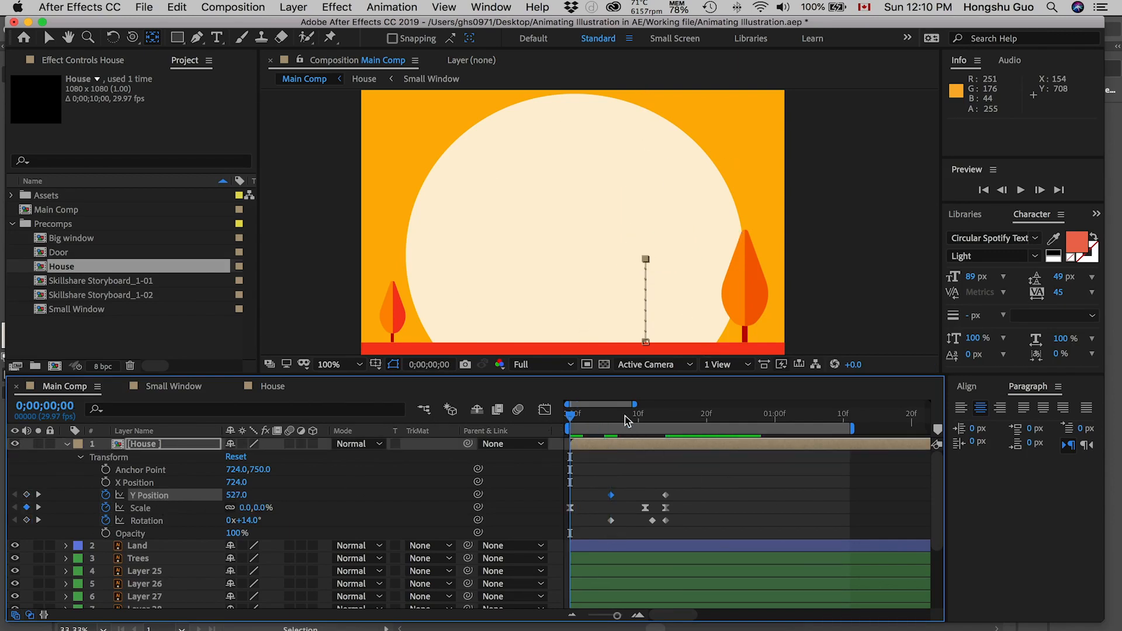
key(space)
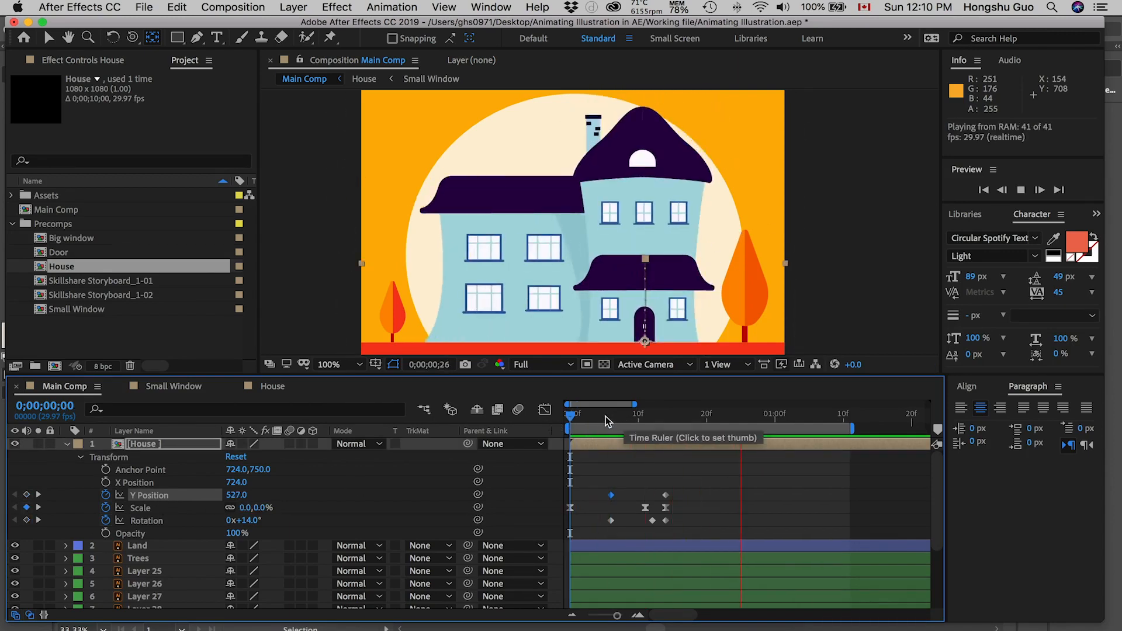
Step: Examine how the House layer's Y Position, Scale and Rotation keyframes line up between 0;00;00;12 and 0;00;00;14
drag(591, 416, 653, 415)
drag(675, 529, 590, 488)
click(702, 497)
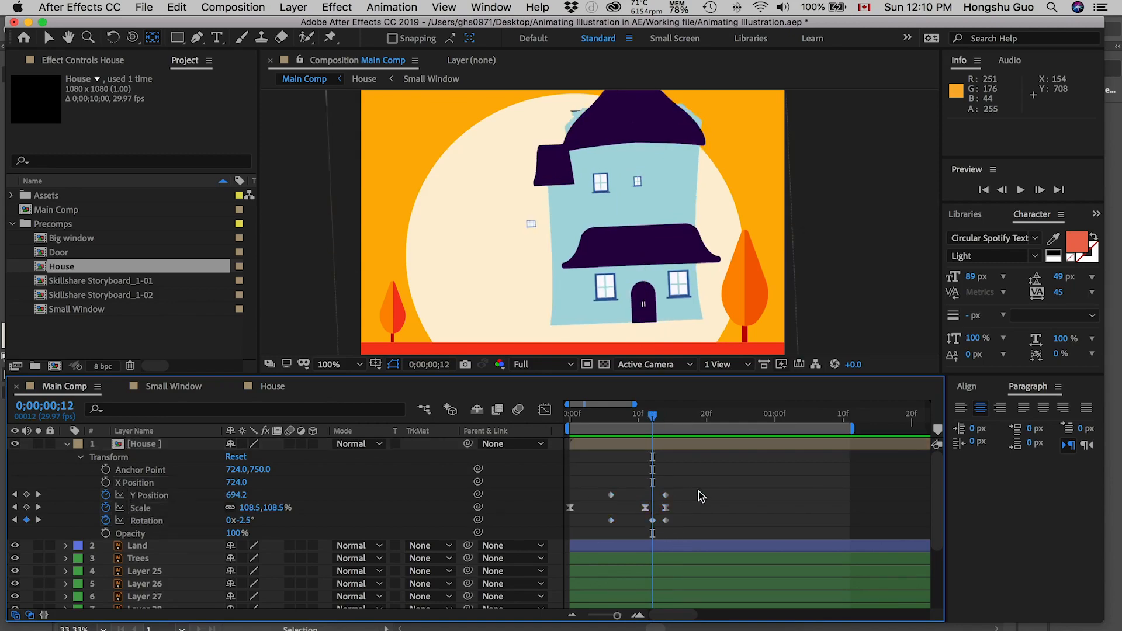
drag(682, 486, 589, 502)
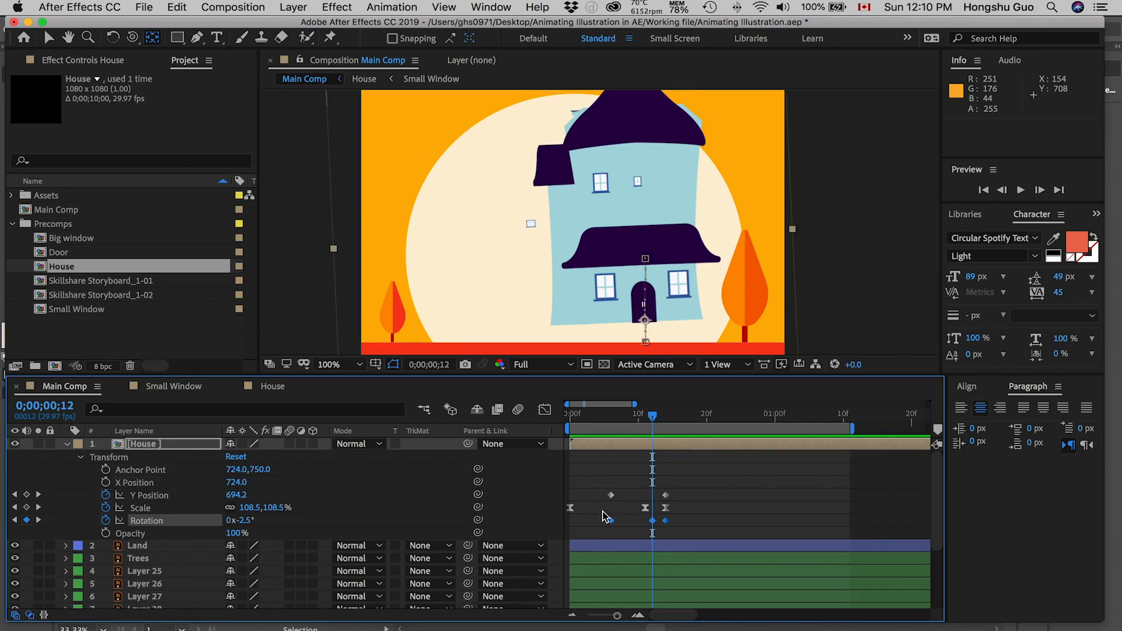
drag(682, 523, 540, 503)
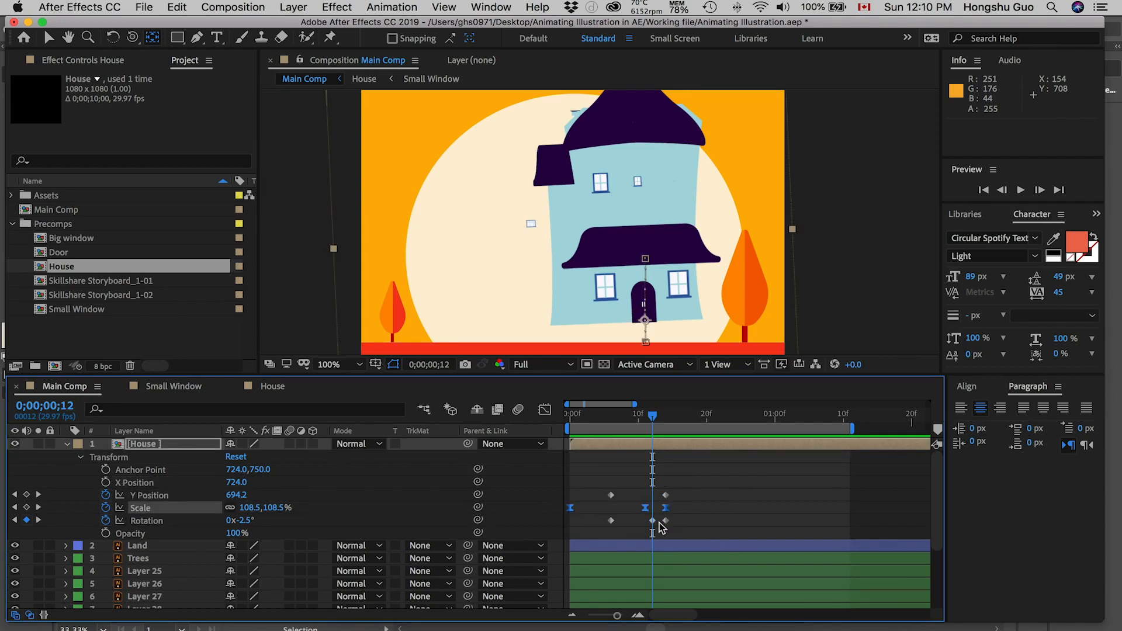
drag(682, 488, 576, 502)
drag(653, 415, 667, 416)
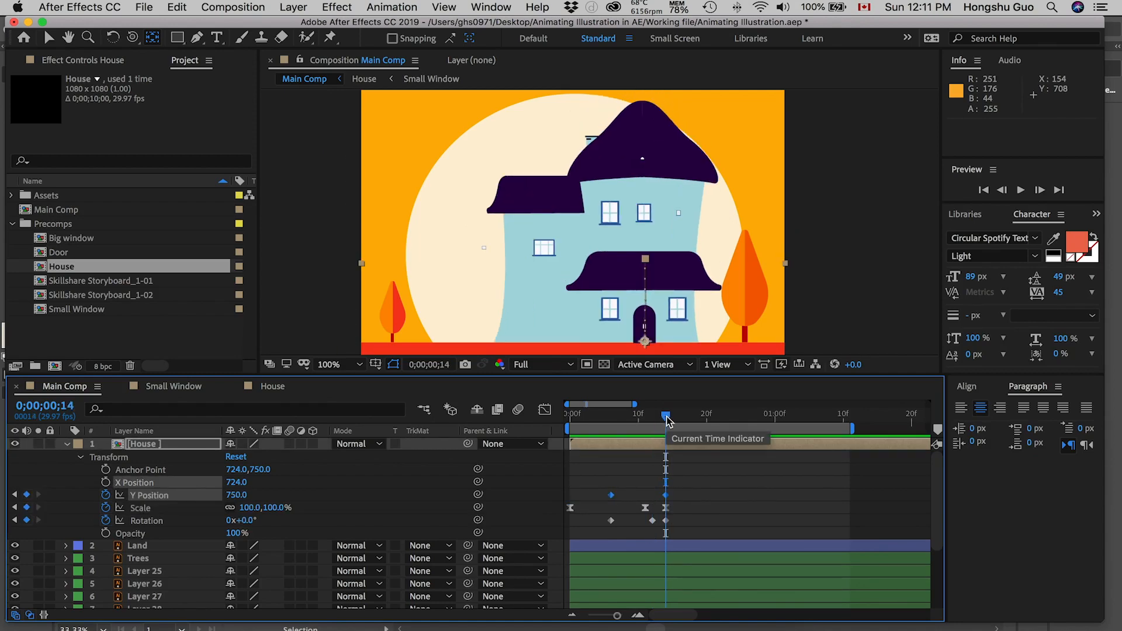
Step: Move the two Y Position keyframes to 0;00;00;08 and 0;00;00;16, and the last two Rotation keyframes to 0;00;00;17 and 0;00;00;19
drag(676, 486, 607, 497)
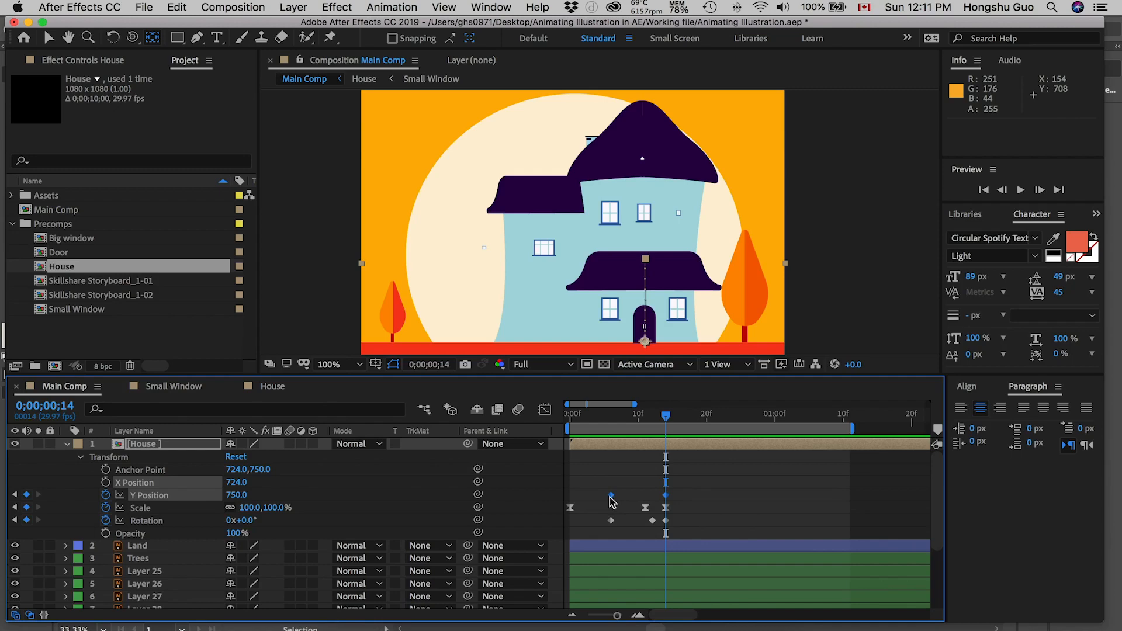
drag(589, 416, 665, 410)
drag(680, 492, 685, 522)
click(671, 518)
drag(685, 414, 689, 415)
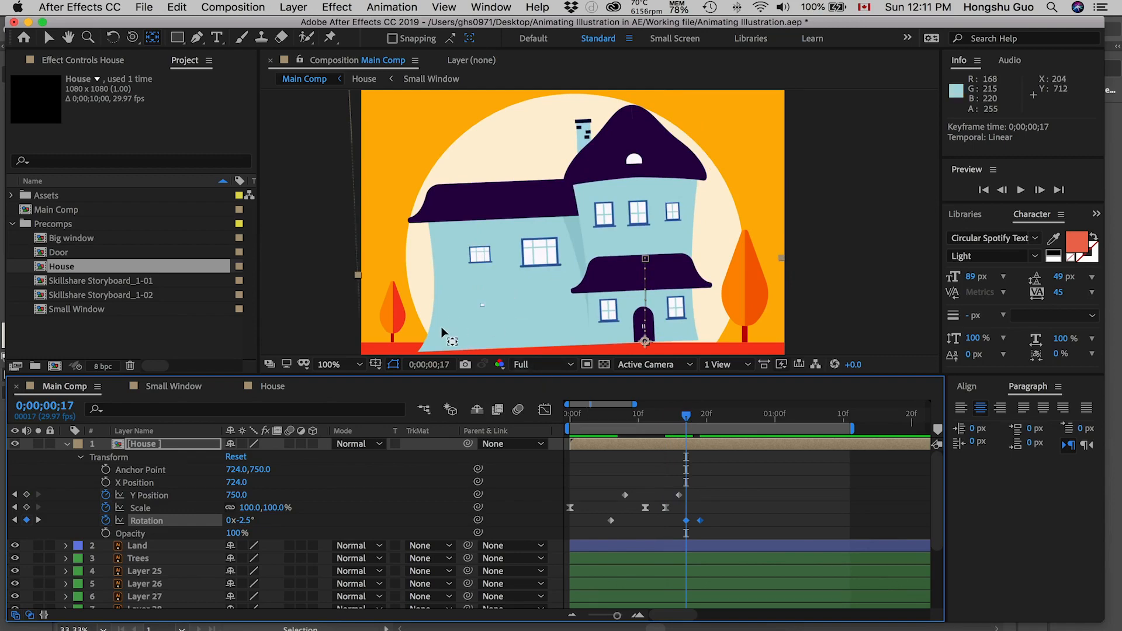
Step: Move the middle Rotation keyframe to 0;00;00;14 and the last Y Position keyframe to 0;00;00;19, and scrub the result
drag(688, 523, 676, 528)
mouse_move(686, 415)
mouse_down()
mouse_move(666, 416)
mouse_move(680, 417)
mouse_up()
drag(686, 521, 701, 496)
drag(679, 415, 646, 419)
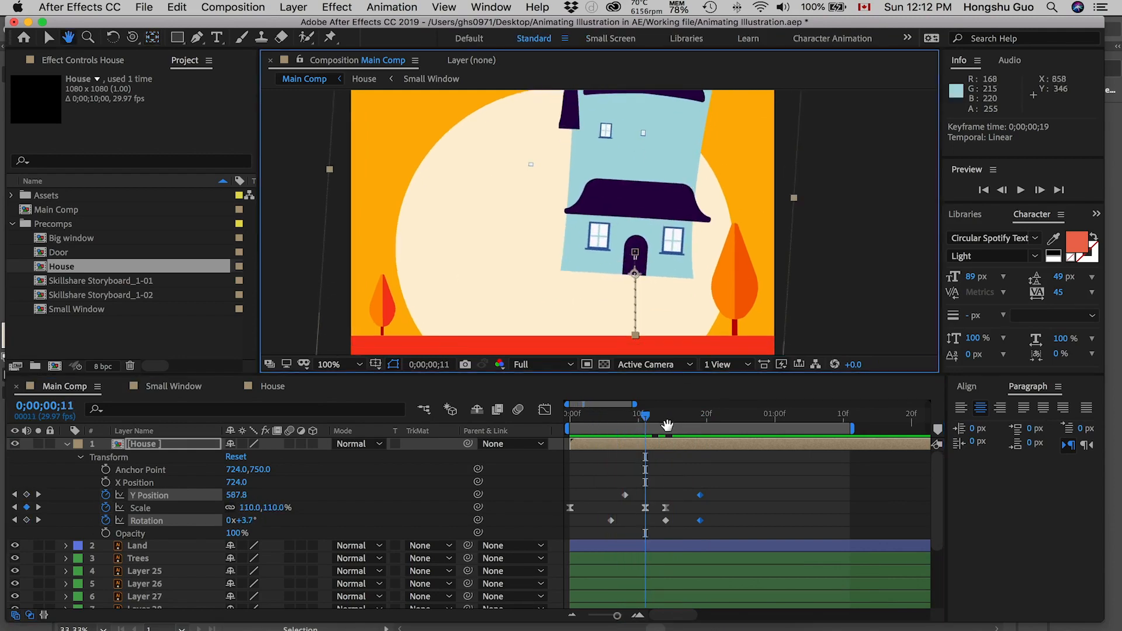
Step: Shift the House layer's last two Scale keyframes to 0;00;00;13 and 0;00;00;16, and return to 0;00;00;00
drag(593, 425, 635, 416)
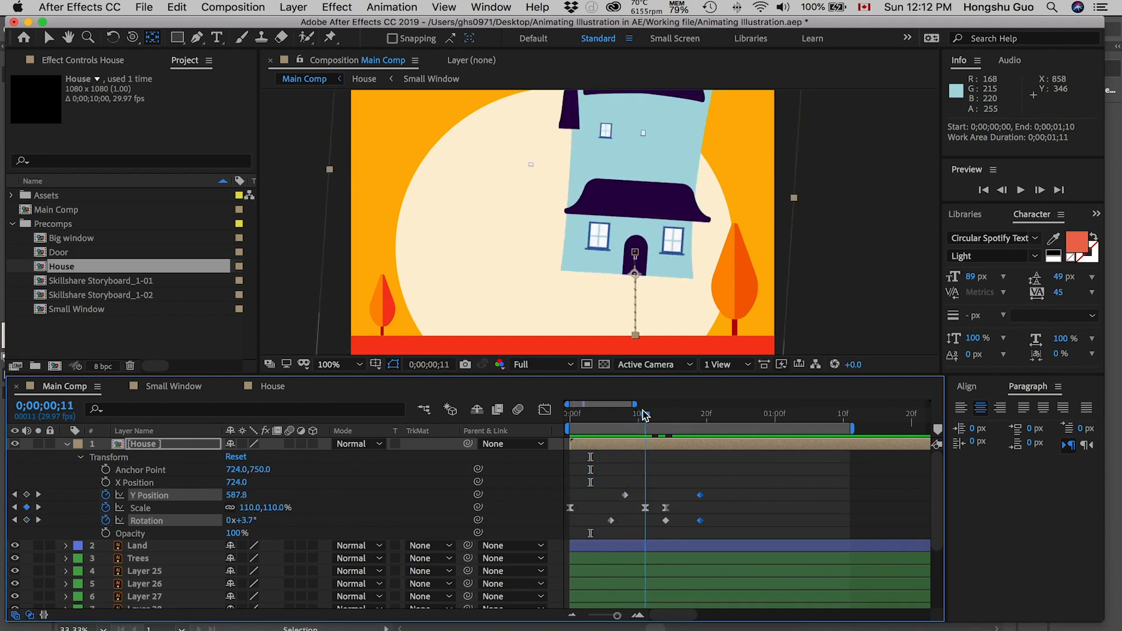
drag(692, 225, 692, 236)
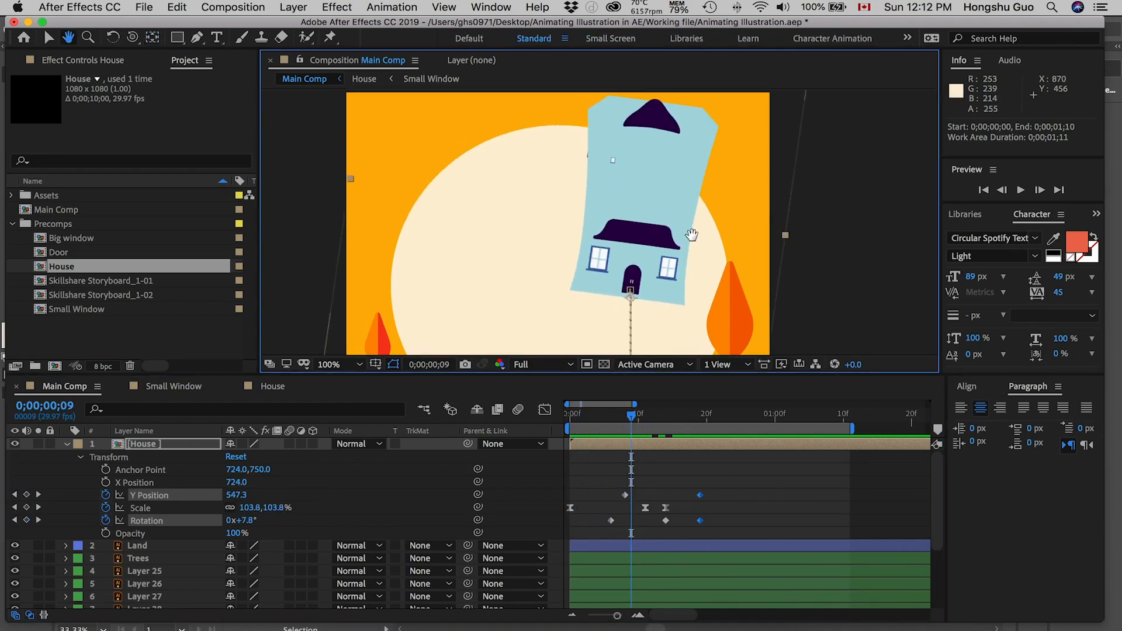
mouse_move(634, 419)
mouse_down()
mouse_move(659, 415)
mouse_move(639, 416)
mouse_up()
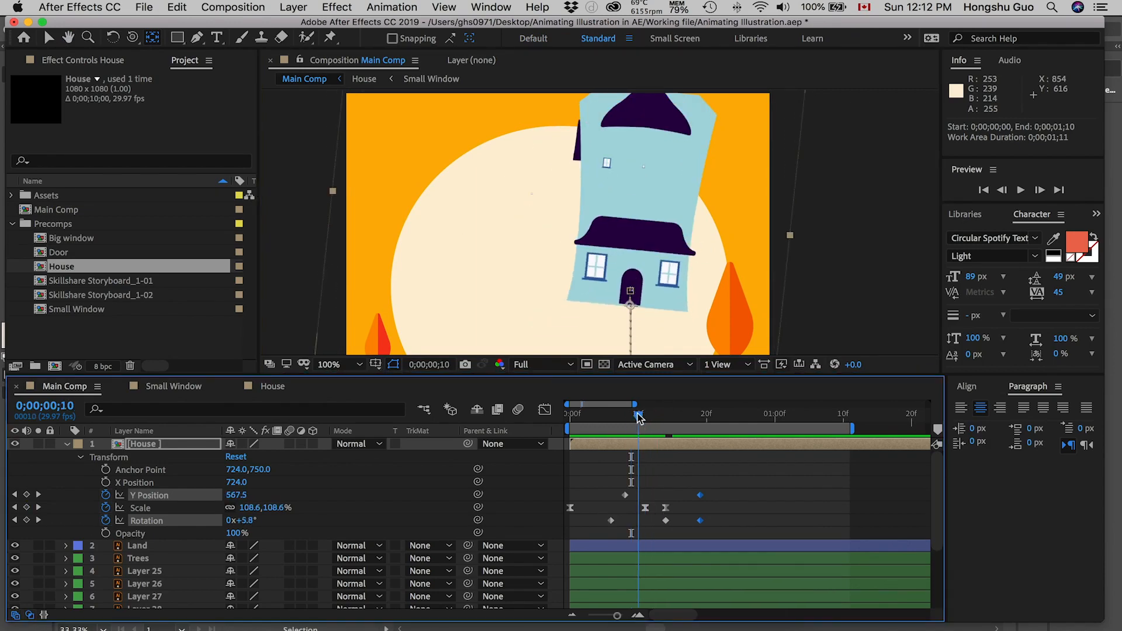
click(667, 508)
drag(640, 509, 659, 508)
drag(645, 418, 569, 427)
Step: Apply Easy Ease to all of the House layer's Y Position and Rotation keyframes
drag(728, 484, 610, 500)
drag(695, 526, 609, 528)
right_click(611, 520)
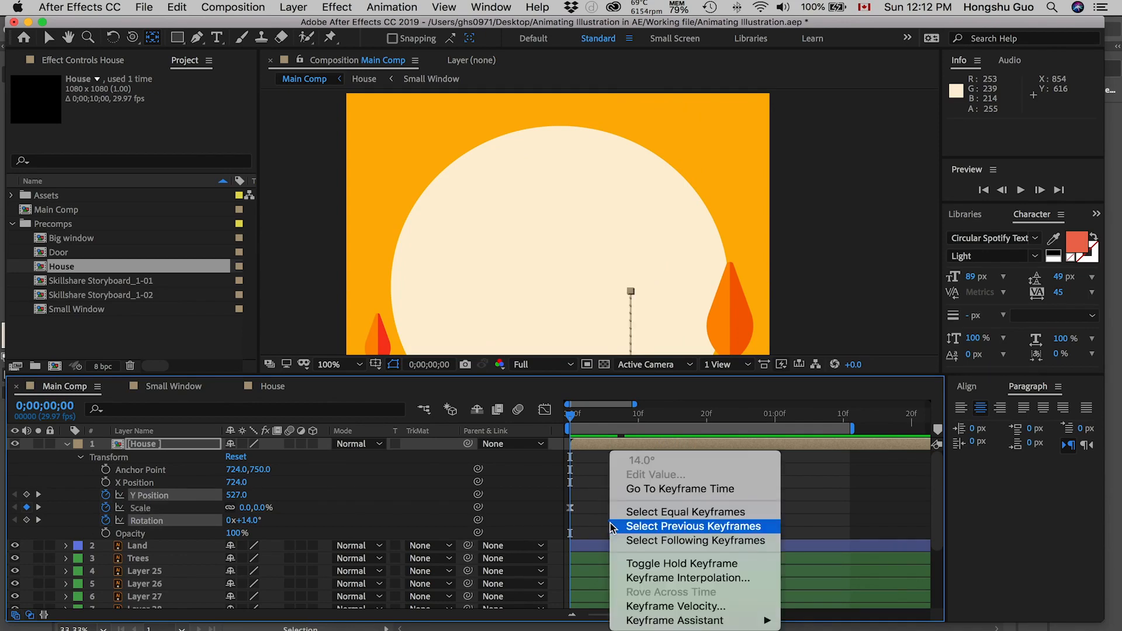
click(559, 496)
right_click(702, 520)
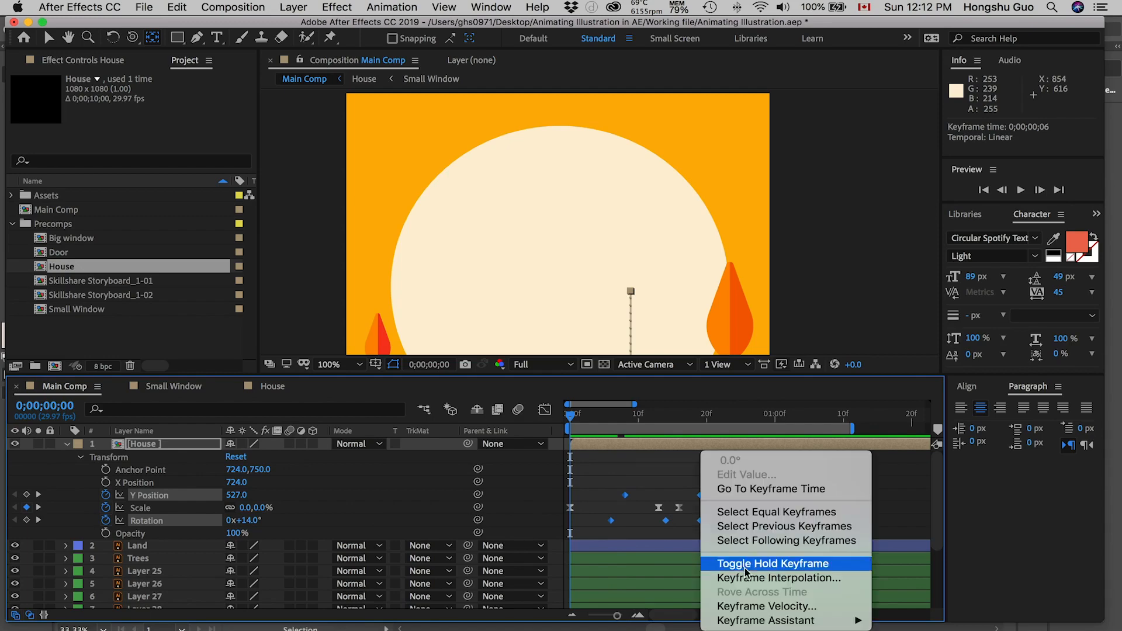
mouse_move(851, 620)
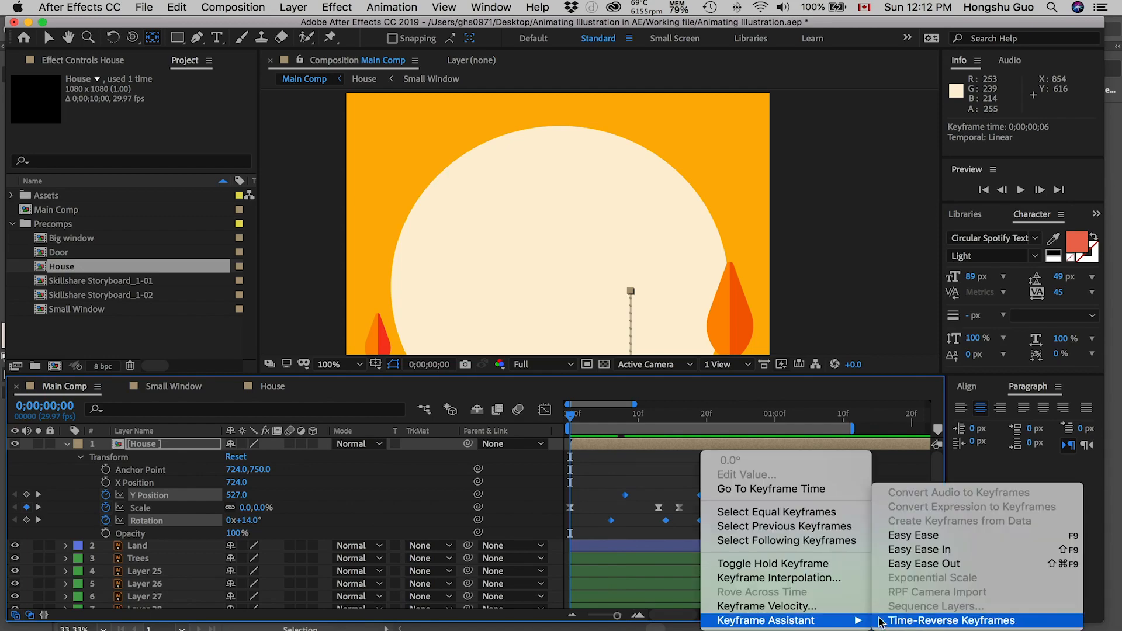
click(914, 535)
Step: In the Graph Editor, fit all graphs and lengthen the first Y Position keyframe's outgoing handle to about 0;00;00;15
drag(726, 475, 608, 493)
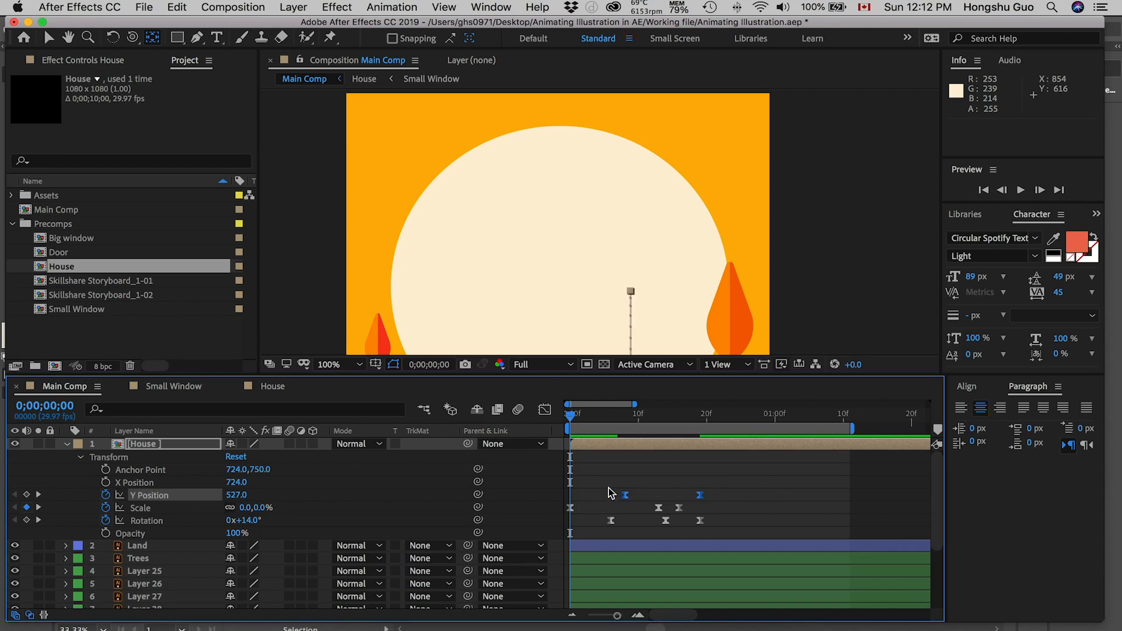
click(545, 410)
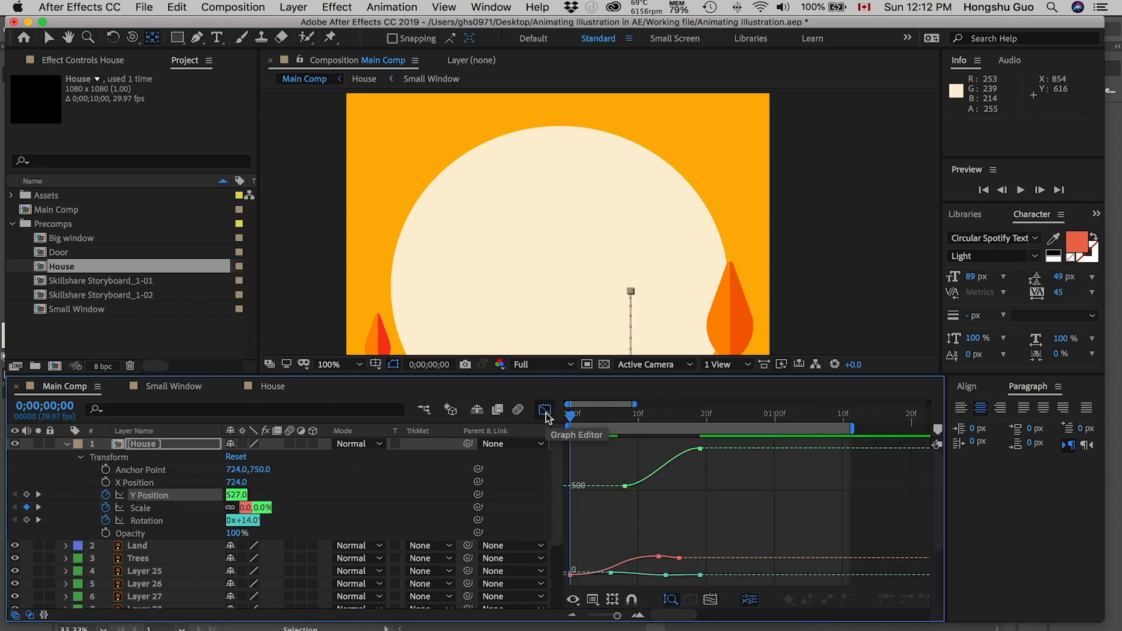
click(711, 601)
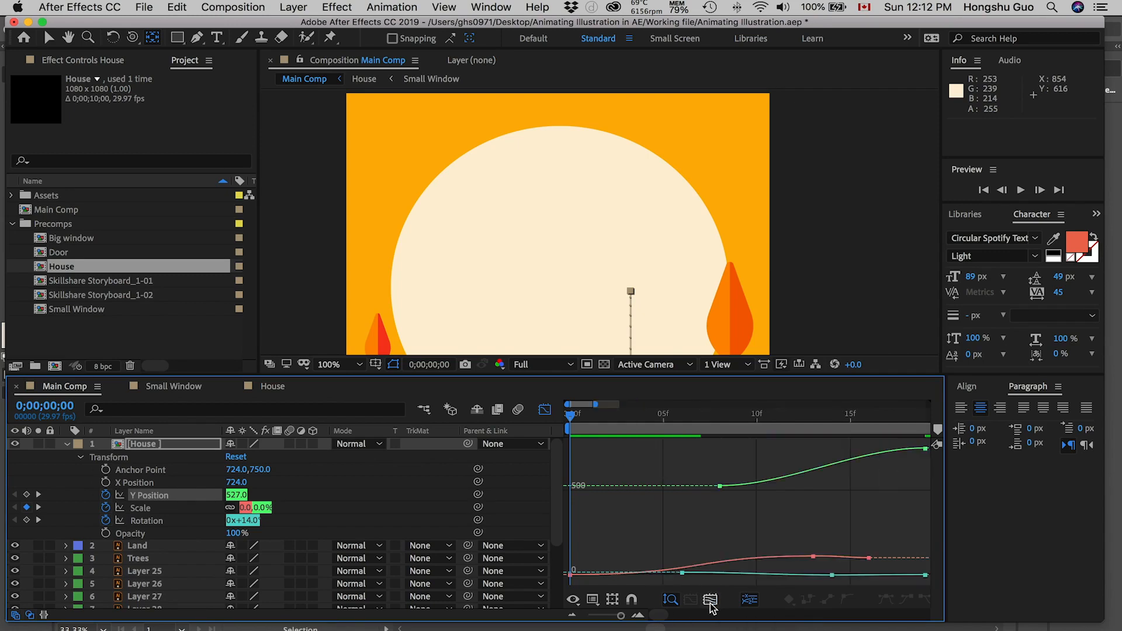
mouse_move(666, 414)
mouse_down()
mouse_move(679, 416)
mouse_move(646, 419)
mouse_move(692, 412)
mouse_move(652, 417)
mouse_up()
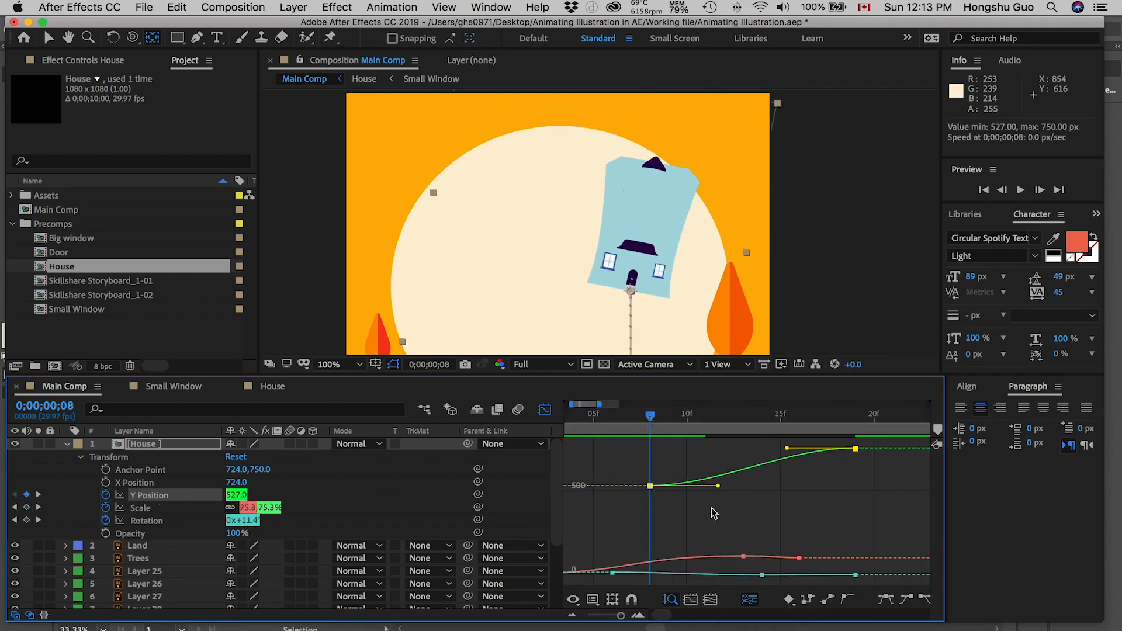
drag(718, 487, 774, 490)
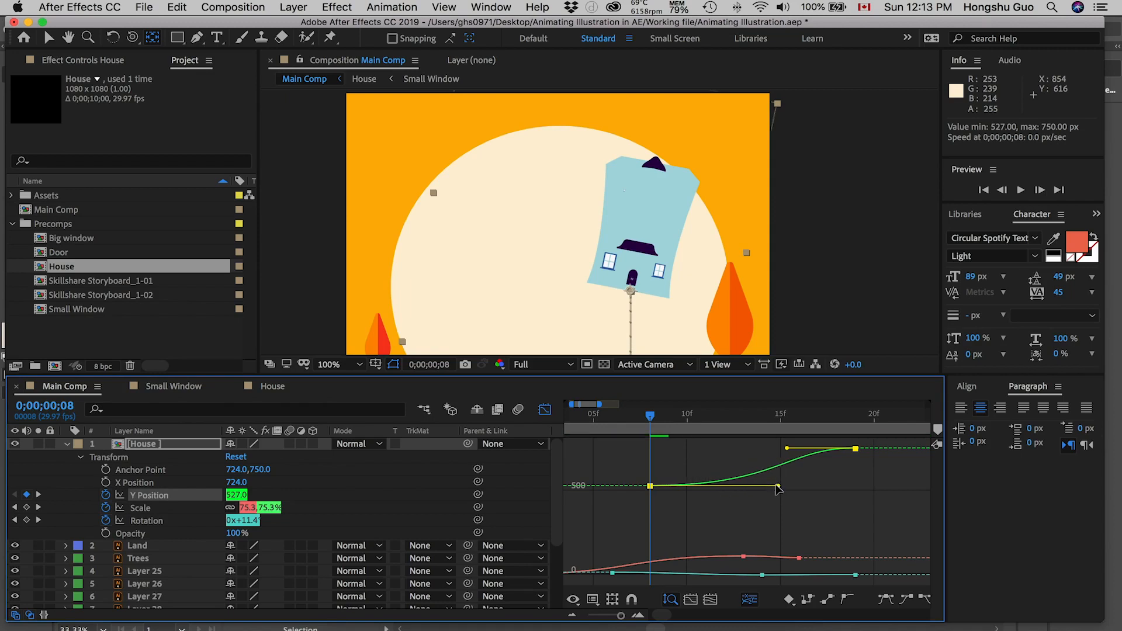
Step: Angle the last Y Position keyframe's incoming handle steeply downward so the house speeds up into its landing, and leave the Graph Editor
drag(653, 419, 855, 416)
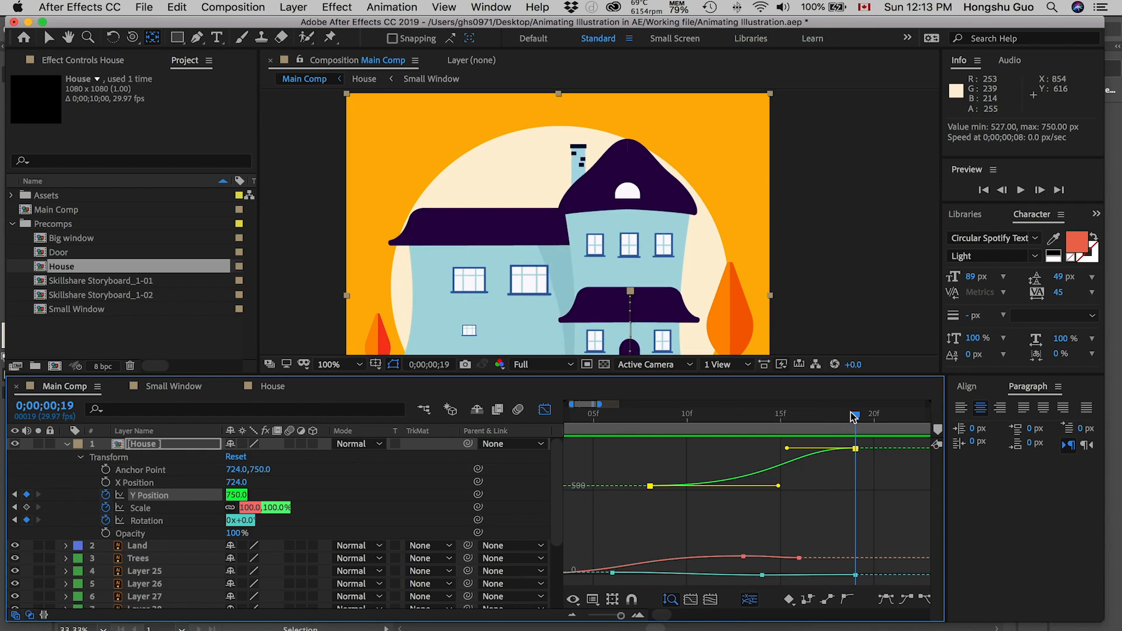
click(856, 449)
mouse_move(789, 451)
mouse_down()
mouse_move(795, 462)
mouse_move(785, 451)
mouse_up()
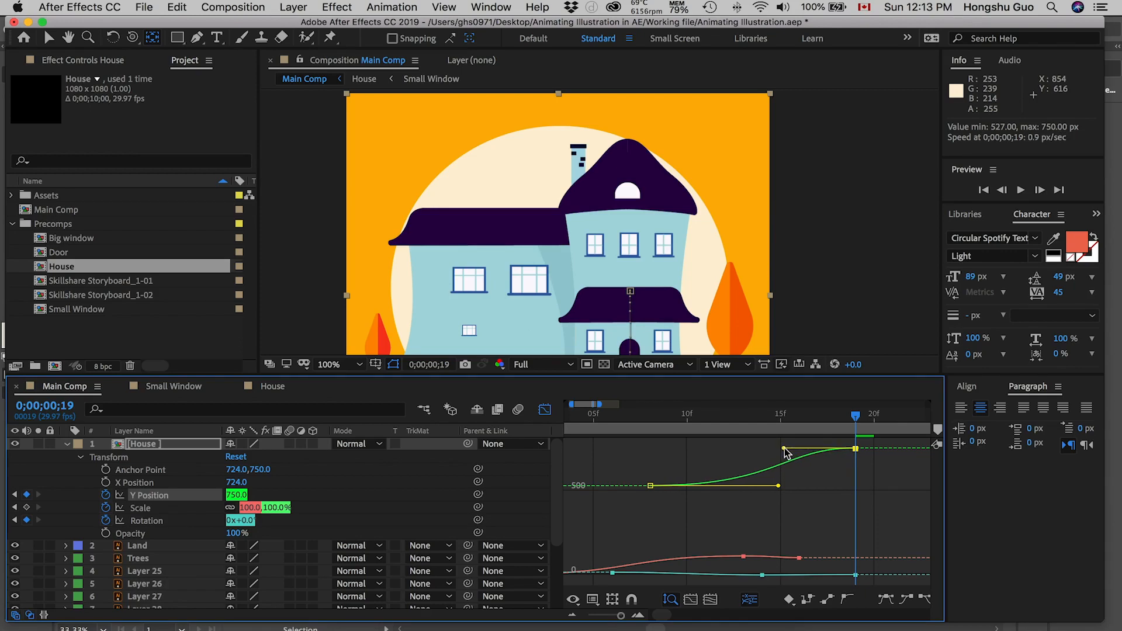
drag(787, 452, 825, 476)
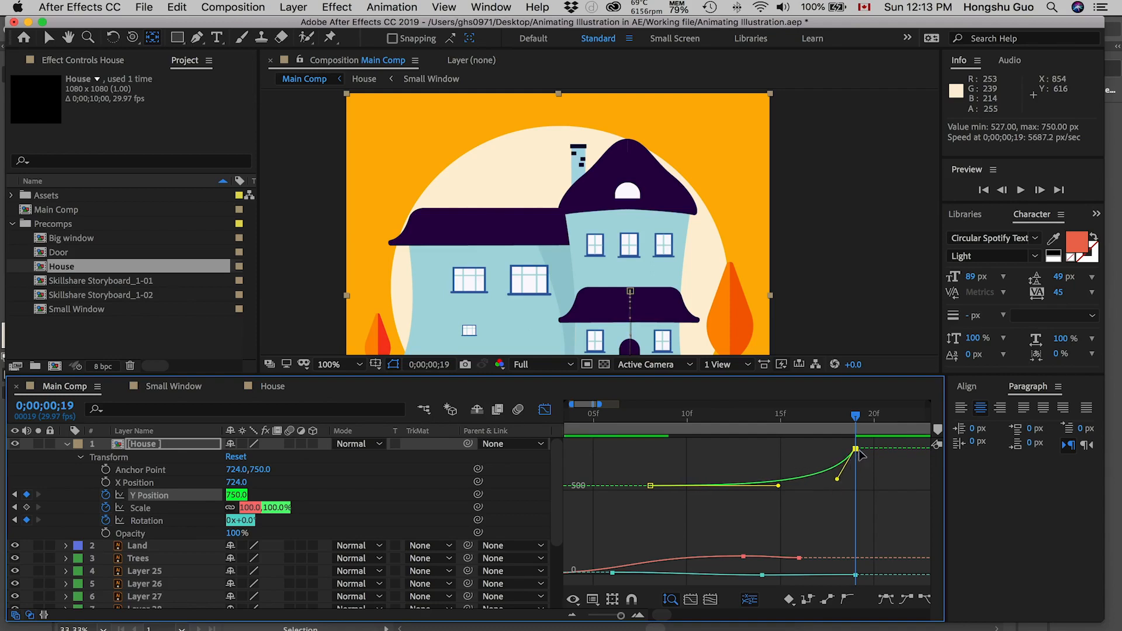
mouse_move(849, 421)
mouse_down()
mouse_move(701, 432)
mouse_move(856, 430)
mouse_up()
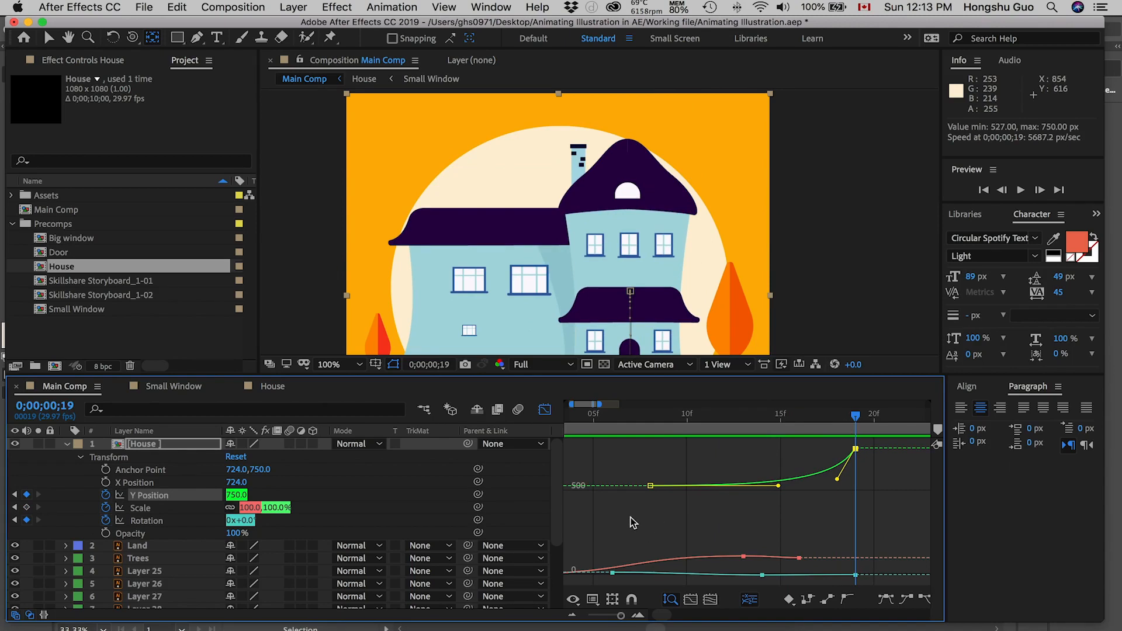
click(544, 411)
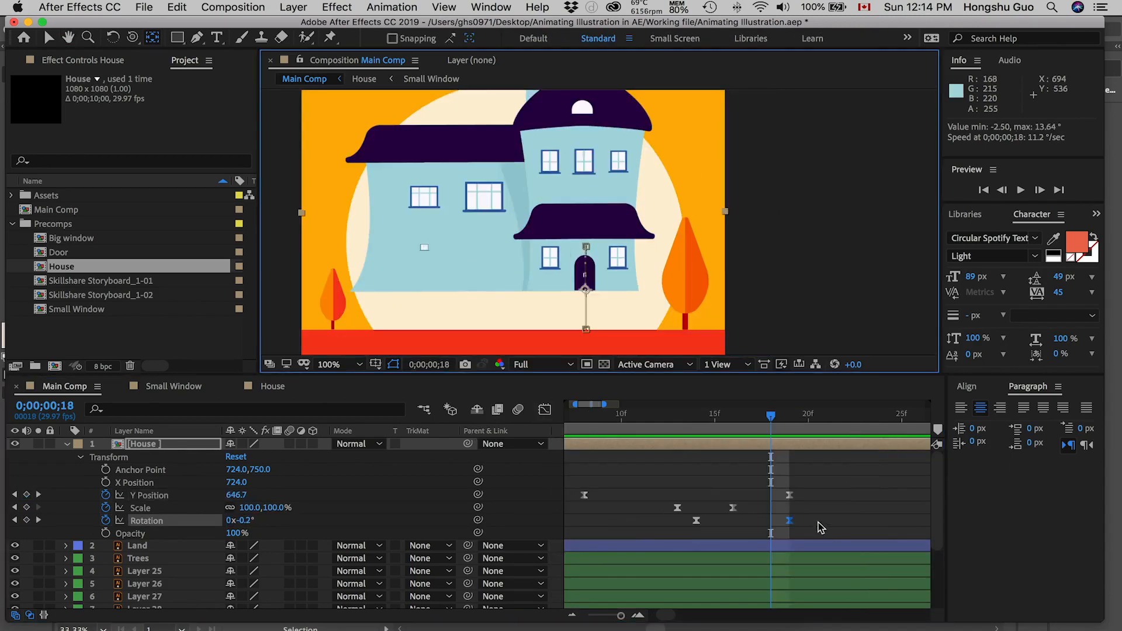
Step: Move the House layer's middle Rotation keyframe to 0;00;00;16, with the last one at 0;00;00;19
click(733, 520)
drag(732, 520, 771, 521)
drag(771, 415, 781, 416)
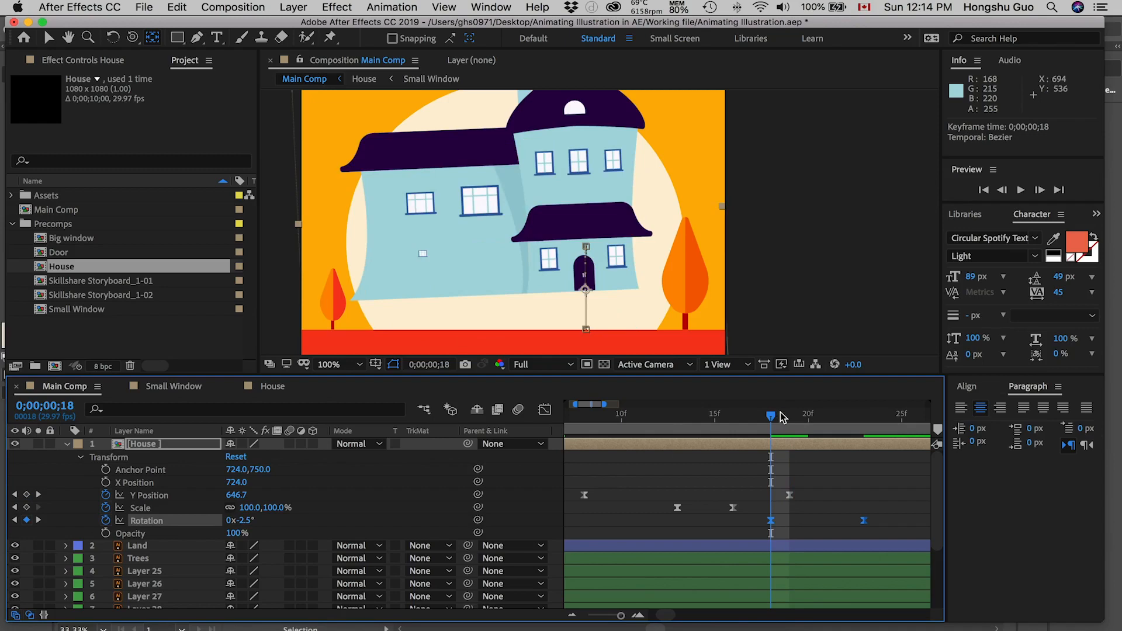
click(804, 531)
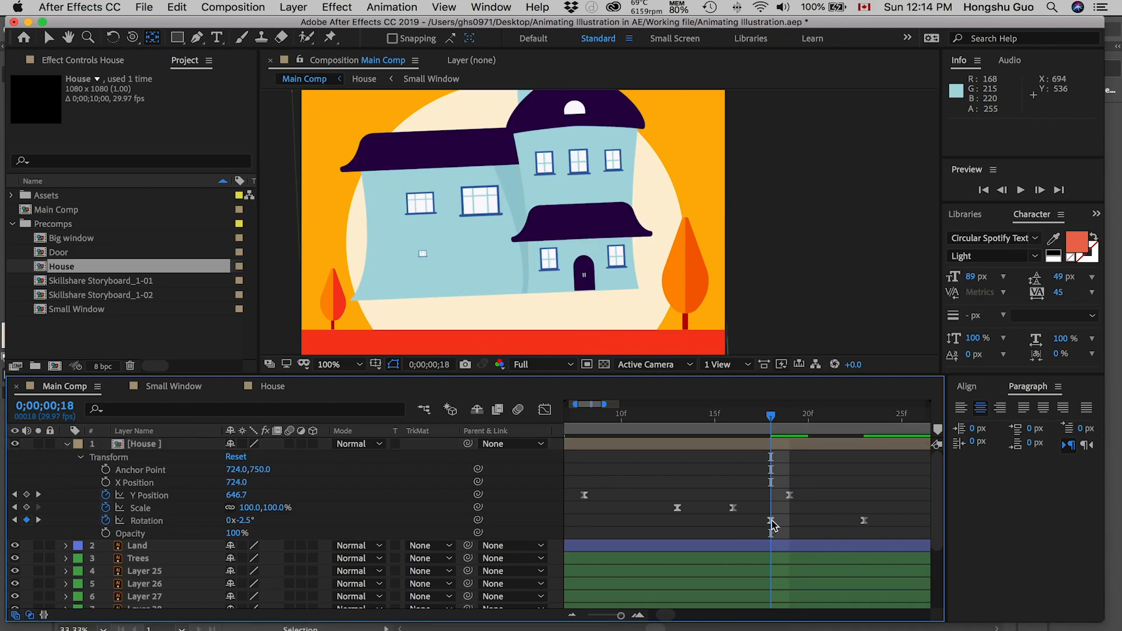
drag(772, 522, 739, 525)
drag(864, 521, 790, 525)
click(790, 418)
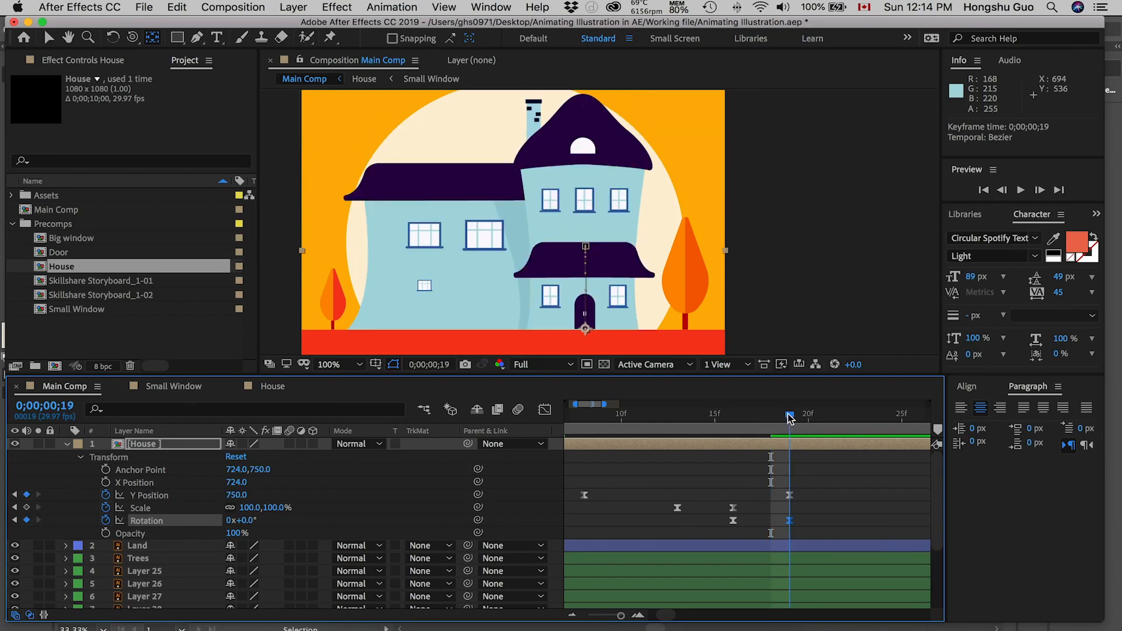
Step: Preview the House animation from 0;00;00;00
drag(789, 417, 621, 418)
drag(622, 616, 615, 617)
click(570, 418)
key(space)
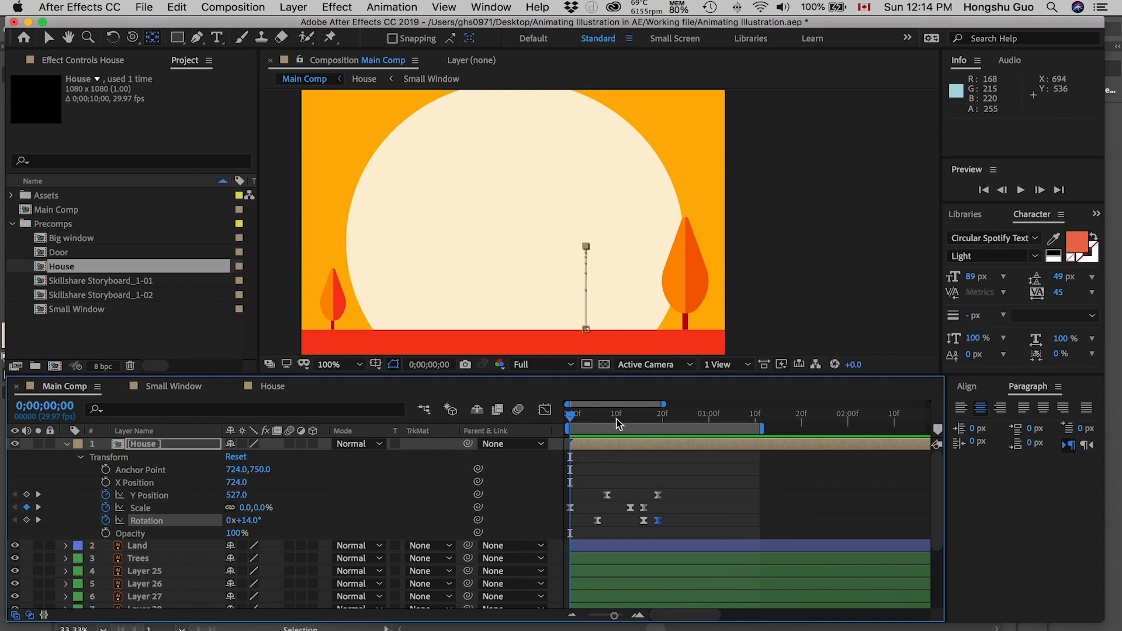
click(566, 420)
key(space)
Step: Set the House layer's Y Position to 584 at 0;00;00;08, and check the pose at 0;00;00;19
drag(659, 418, 613, 420)
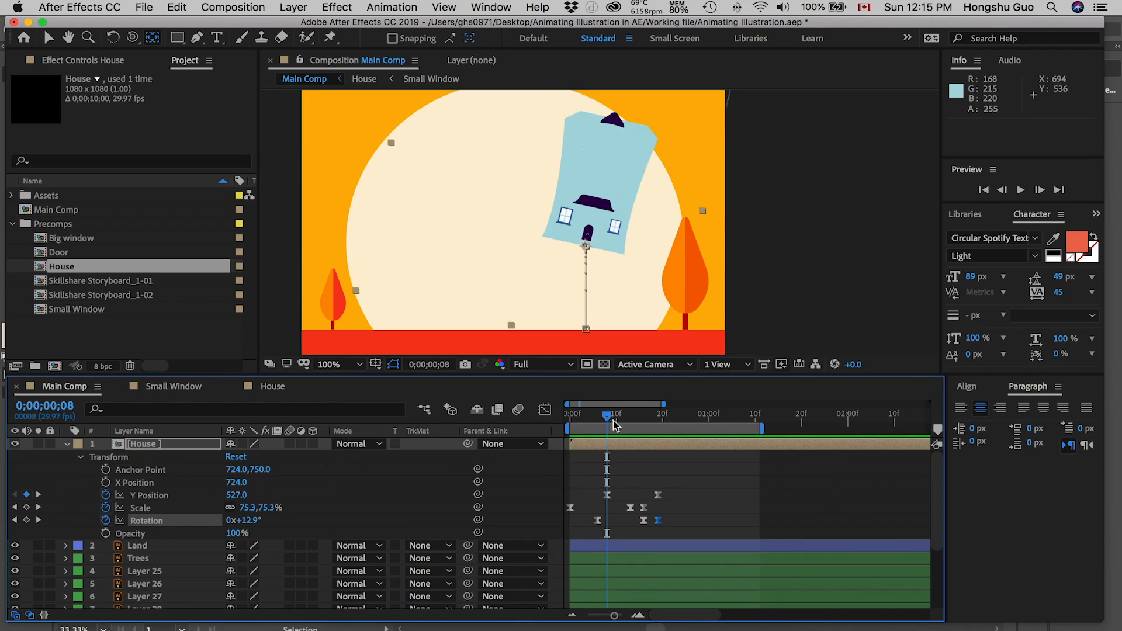
drag(237, 497, 275, 490)
drag(602, 427, 658, 418)
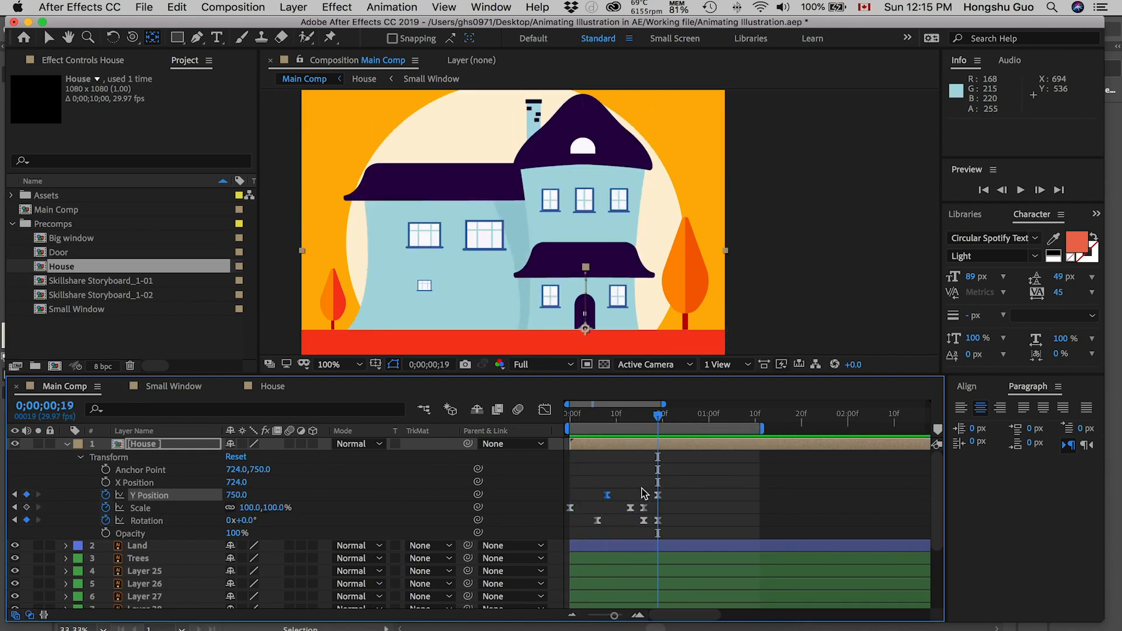
Step: In the Graph Editor, raise the last Y Position keyframe's incoming handle slightly to soften the landing speed, and return to the keyframe view
drag(673, 478, 642, 504)
click(547, 413)
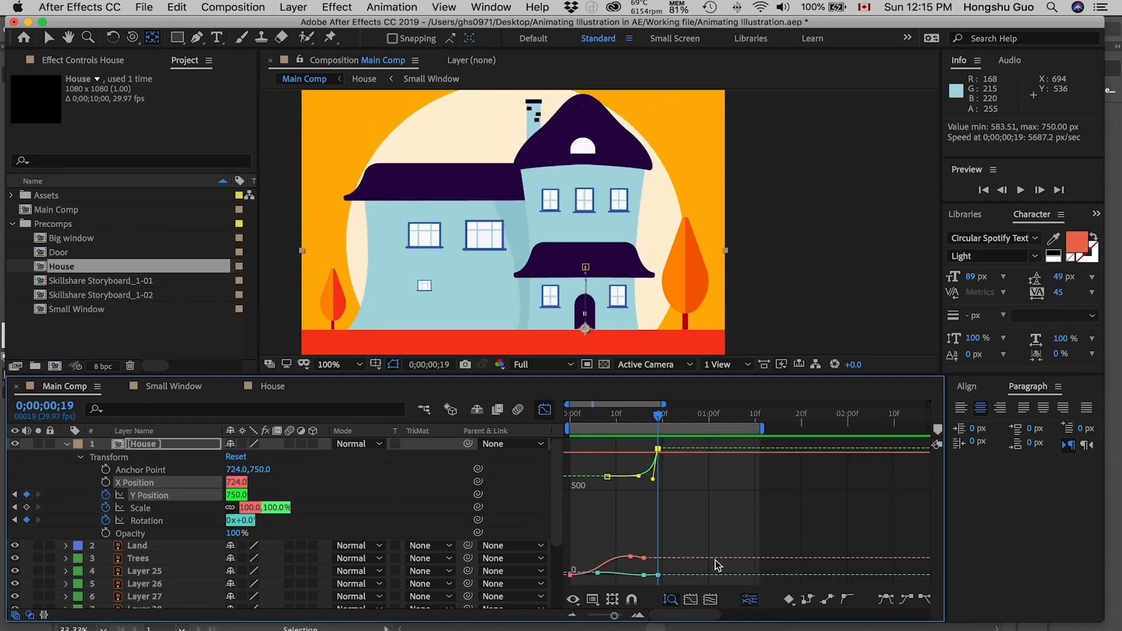
click(712, 600)
scroll(835, 489, right, 3)
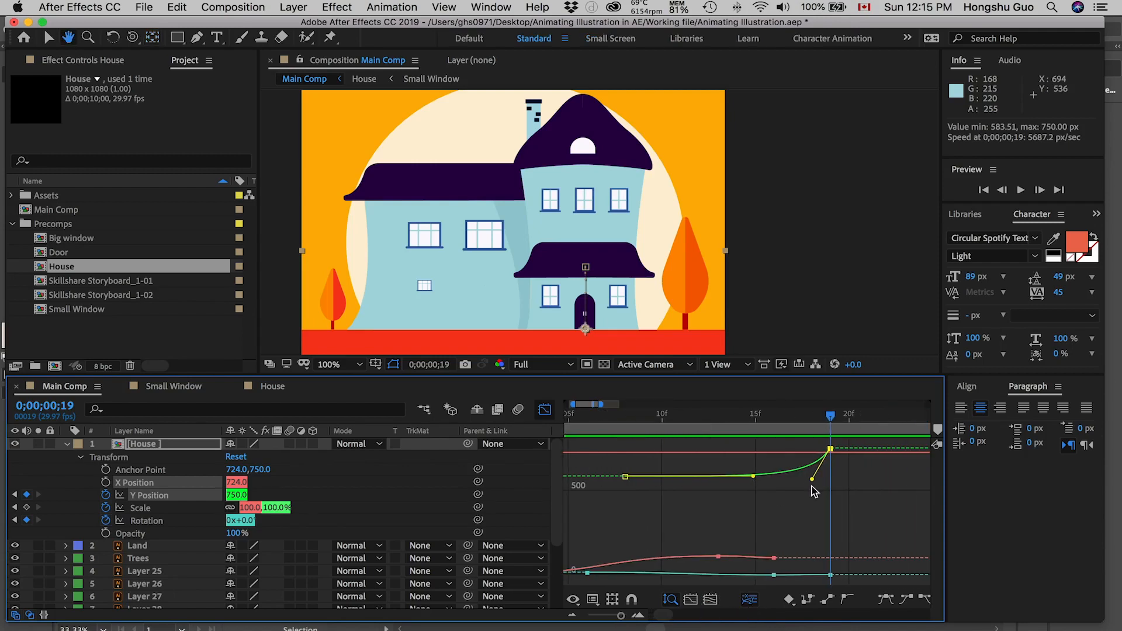
drag(813, 480, 812, 478)
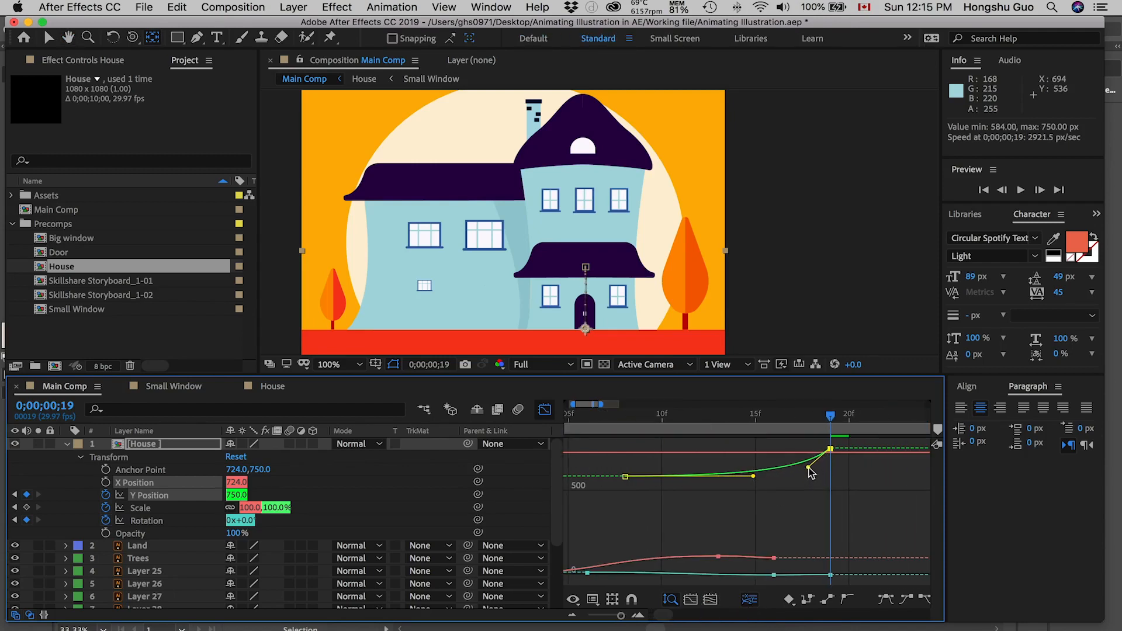
click(544, 410)
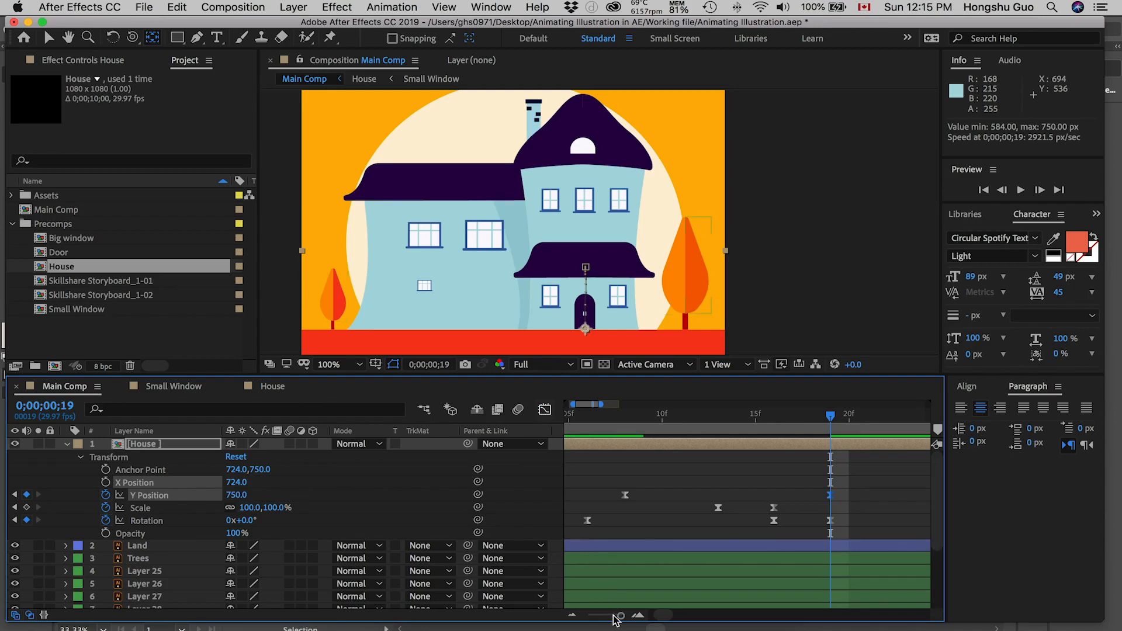
Step: Replay the House animation with the softened drop and scrub through to 0;00;00;12 to examine the timing
drag(617, 615, 608, 615)
key(space)
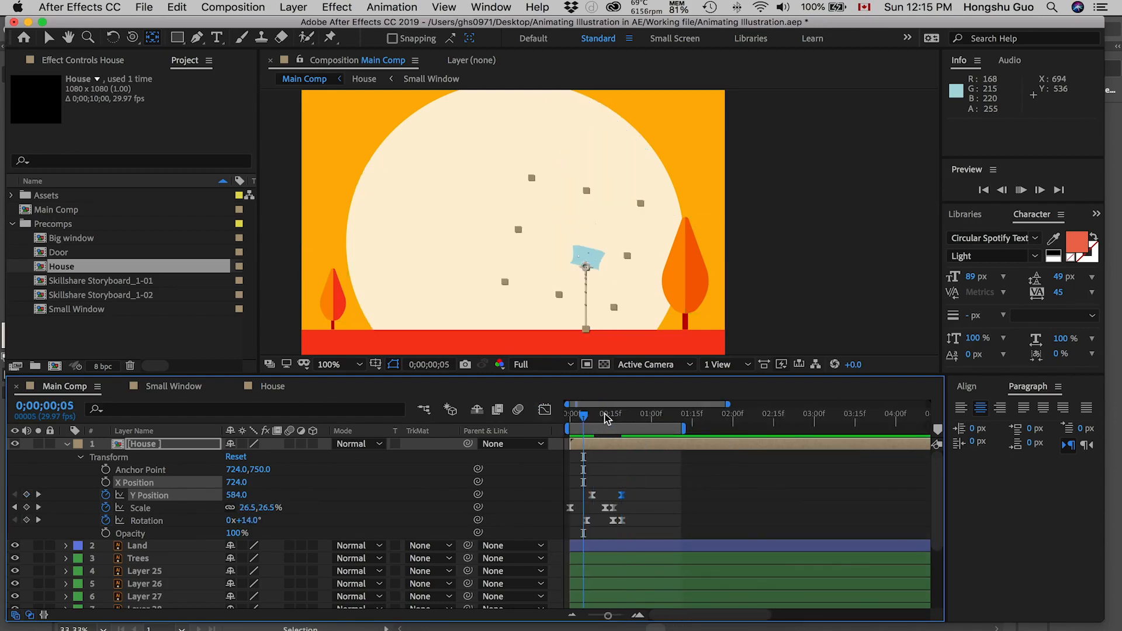
key(space)
drag(583, 415, 560, 415)
key(space)
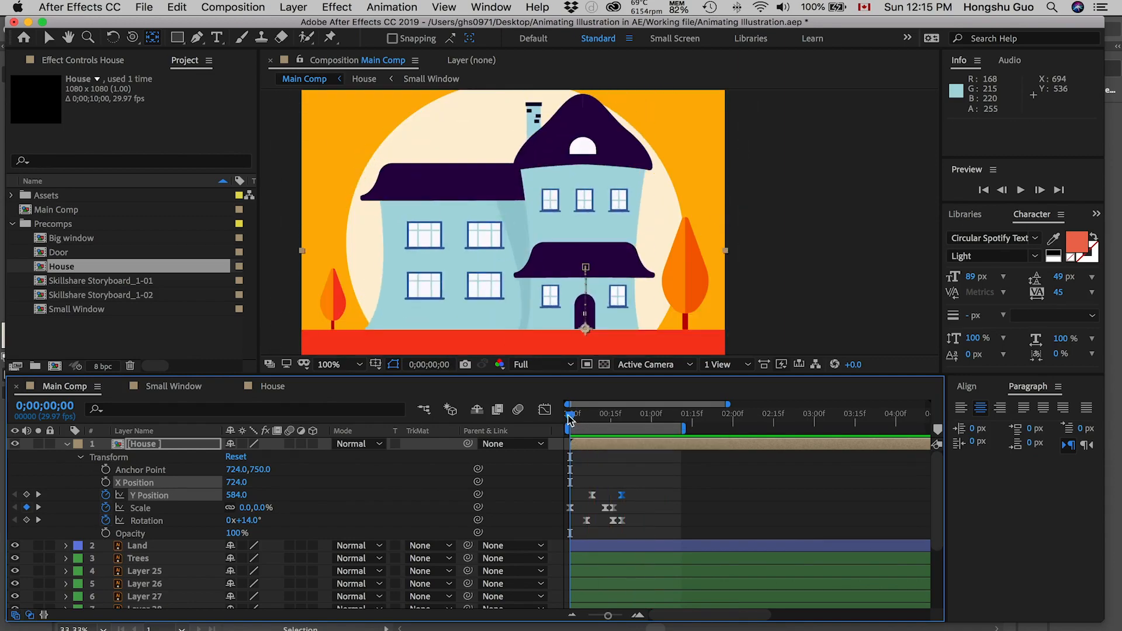
click(602, 414)
drag(608, 416, 578, 416)
key(space)
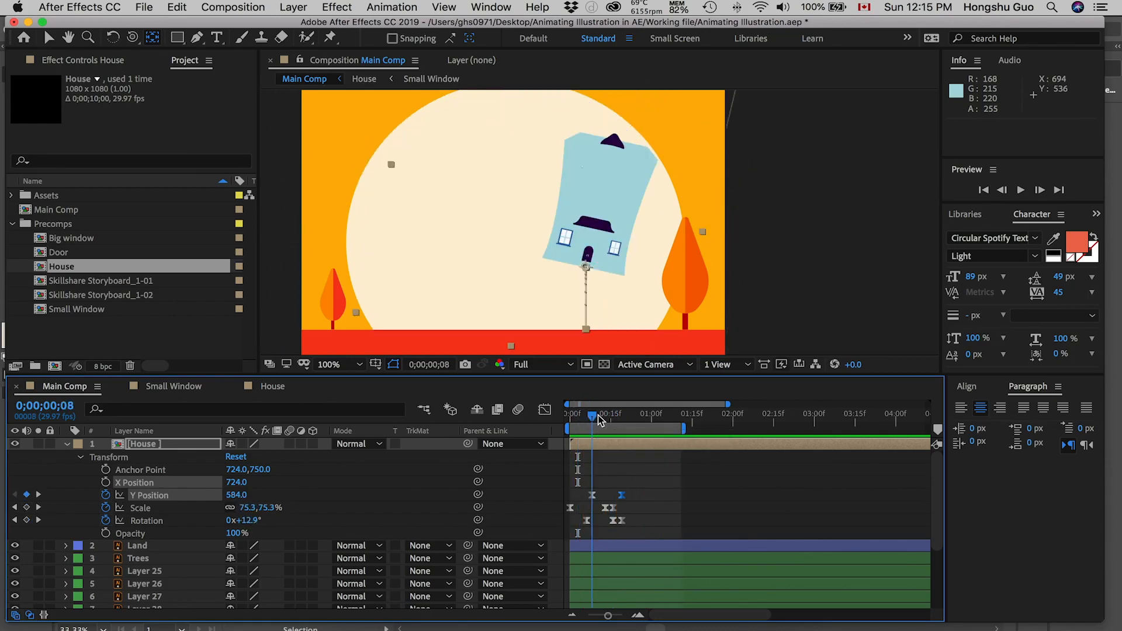
click(603, 416)
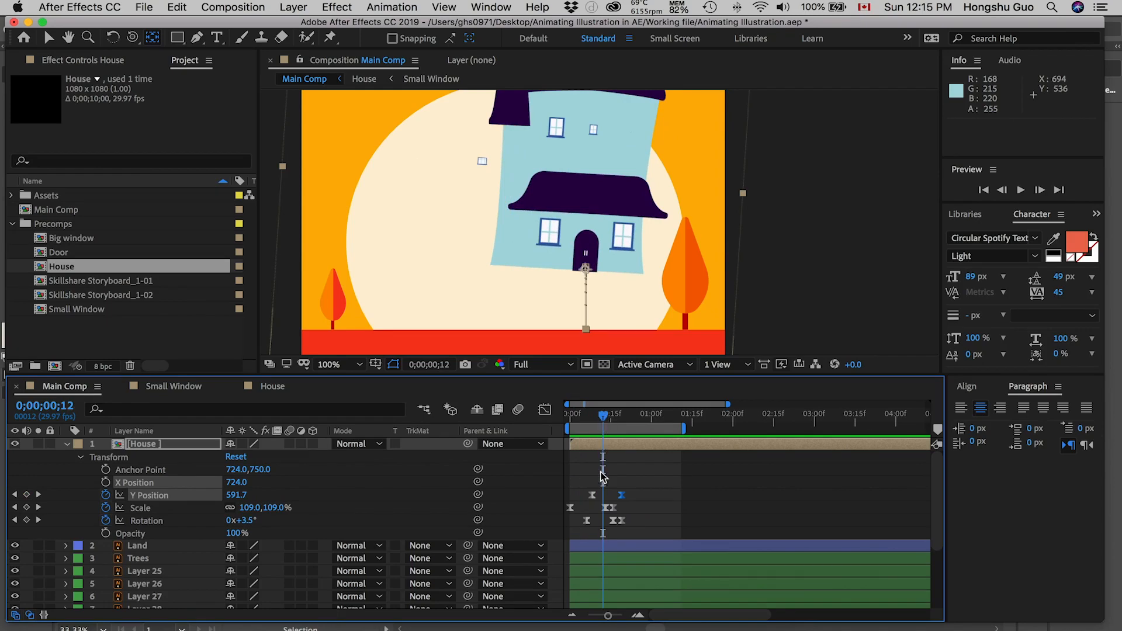
Step: Shift both Y Position keyframes four frames later so the first sits at 0;00;00;12, and play the animation from the start
mouse_move(592, 495)
mouse_down()
mouse_move(641, 482)
mouse_move(590, 497)
mouse_move(604, 497)
mouse_up()
key(super+z)
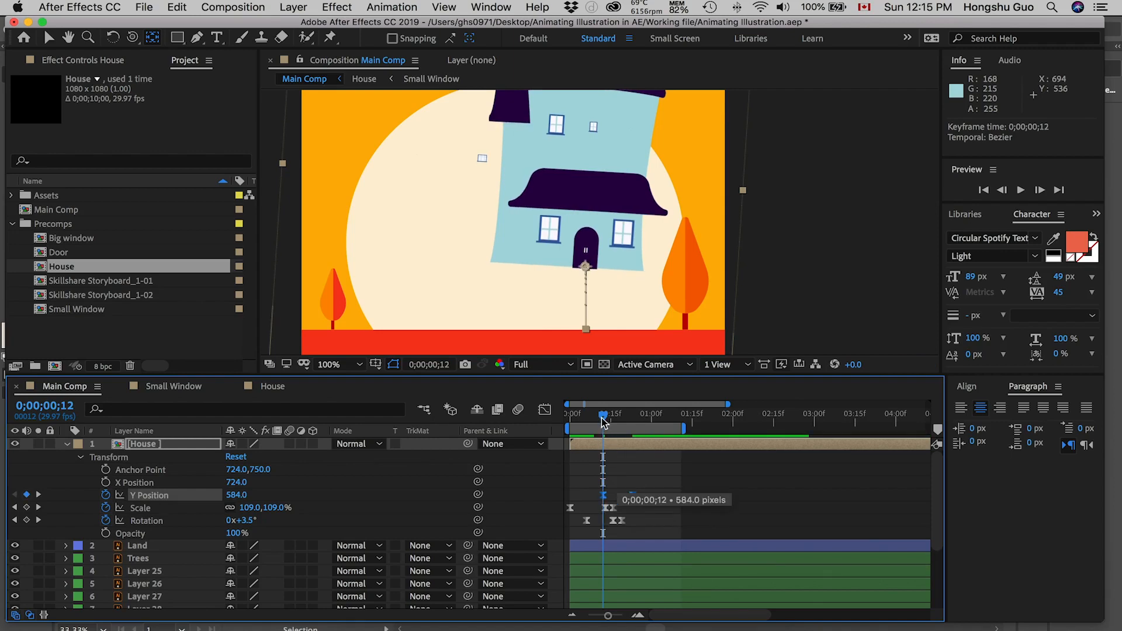
click(528, 422)
key(Home)
key(space)
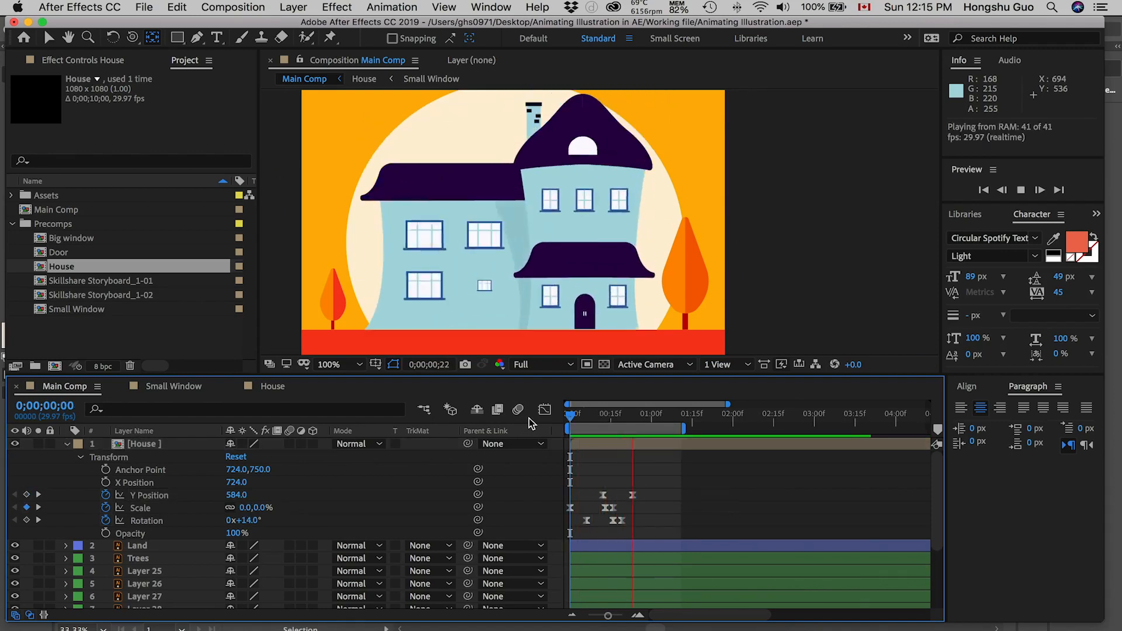
key(space)
Step: Shift both Y Position keyframes so the first sits at 0;00;00;15 and the last at 0;00;00;26, and replay the drop
drag(562, 416, 617, 416)
drag(603, 495, 608, 495)
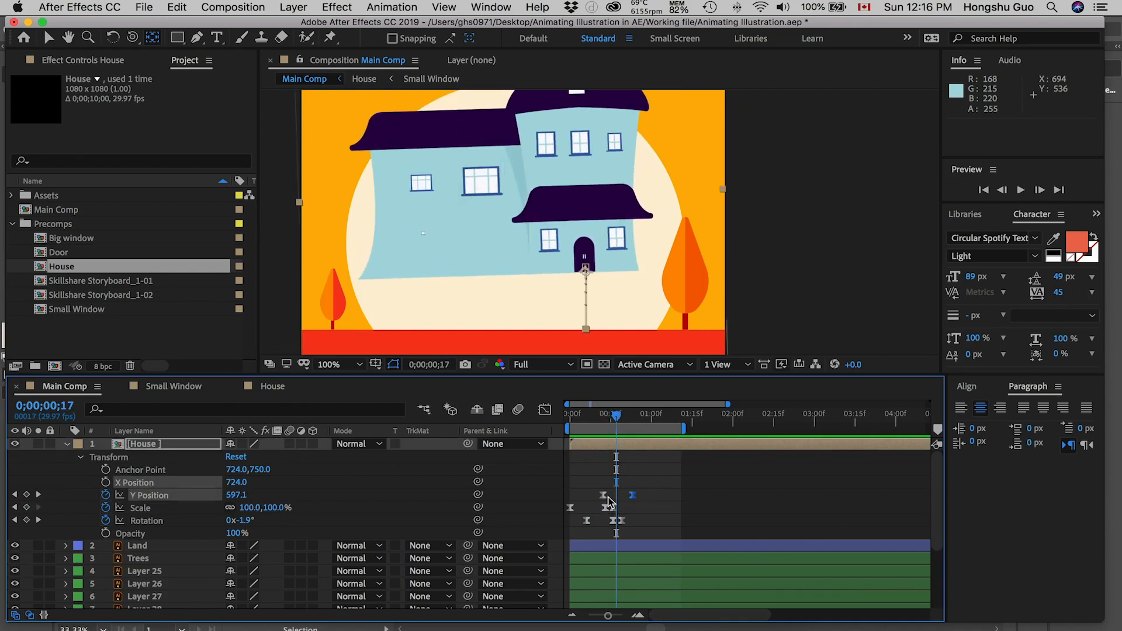
key(cmd+z)
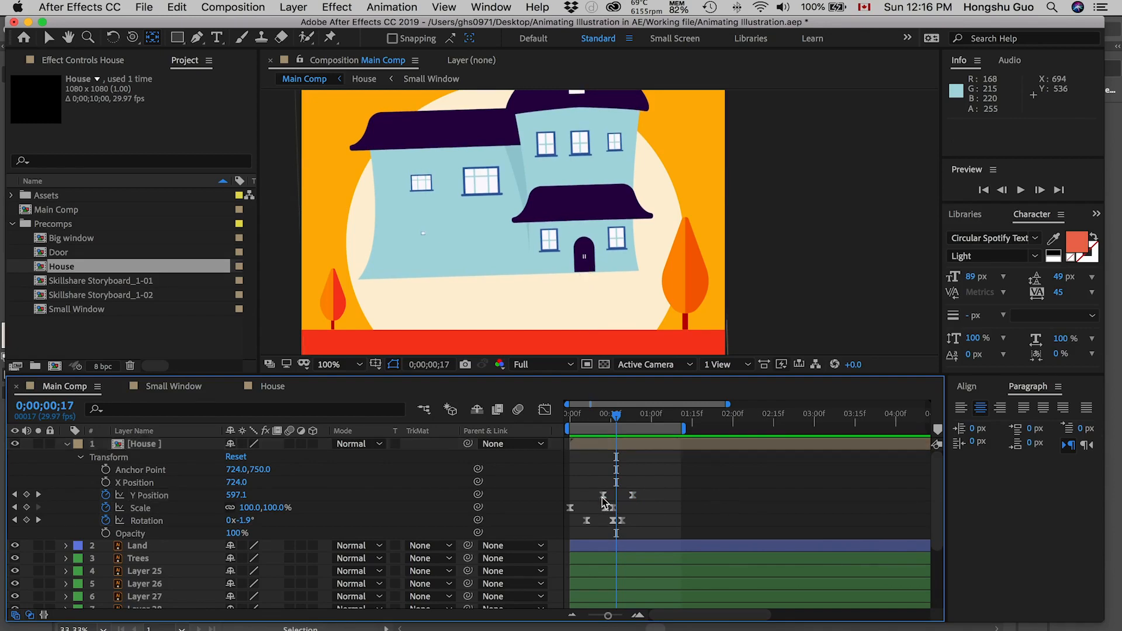
drag(647, 489, 611, 495)
key(Home)
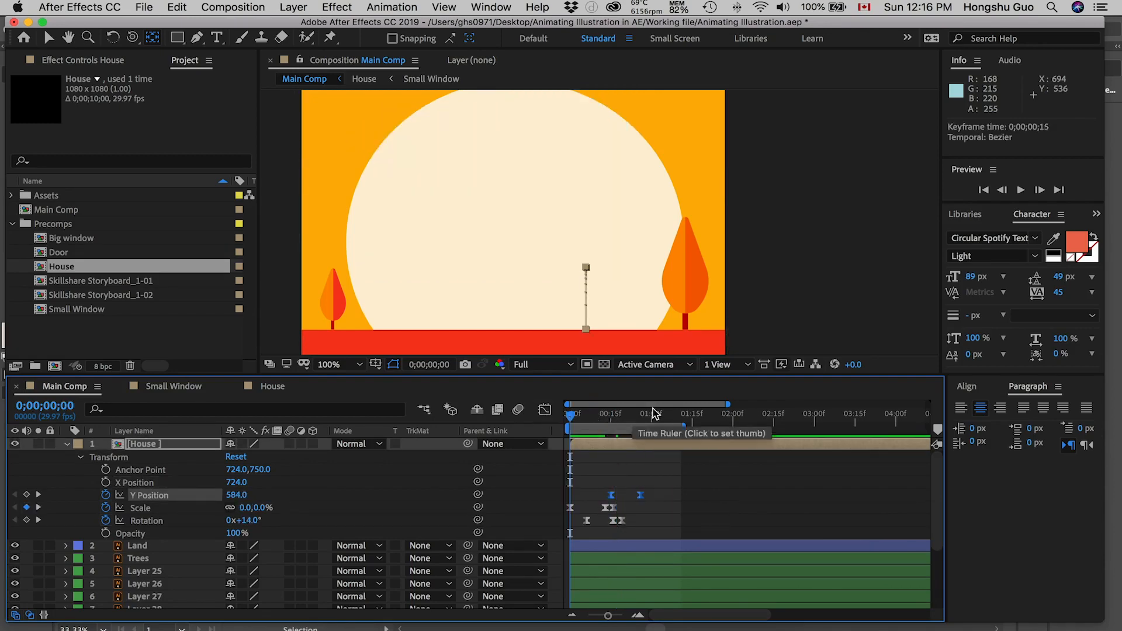
key(space)
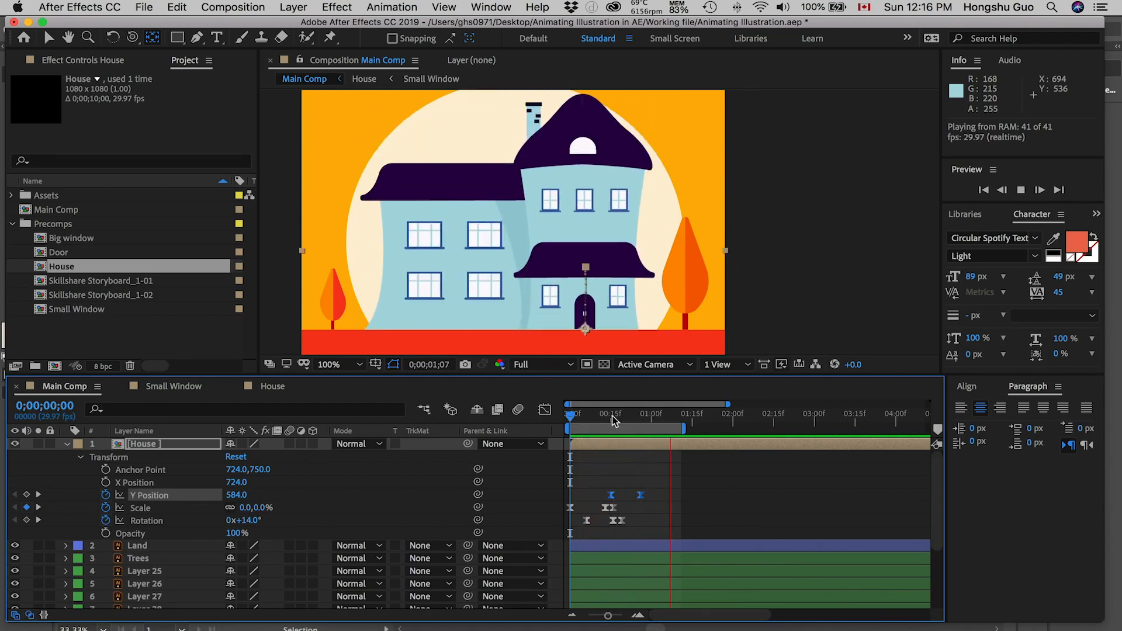
click(594, 414)
Step: Move the last Rotation keyframe to 0;00;00;26, in line with the last Y Position keyframe, and preview the animation
drag(600, 420, 620, 415)
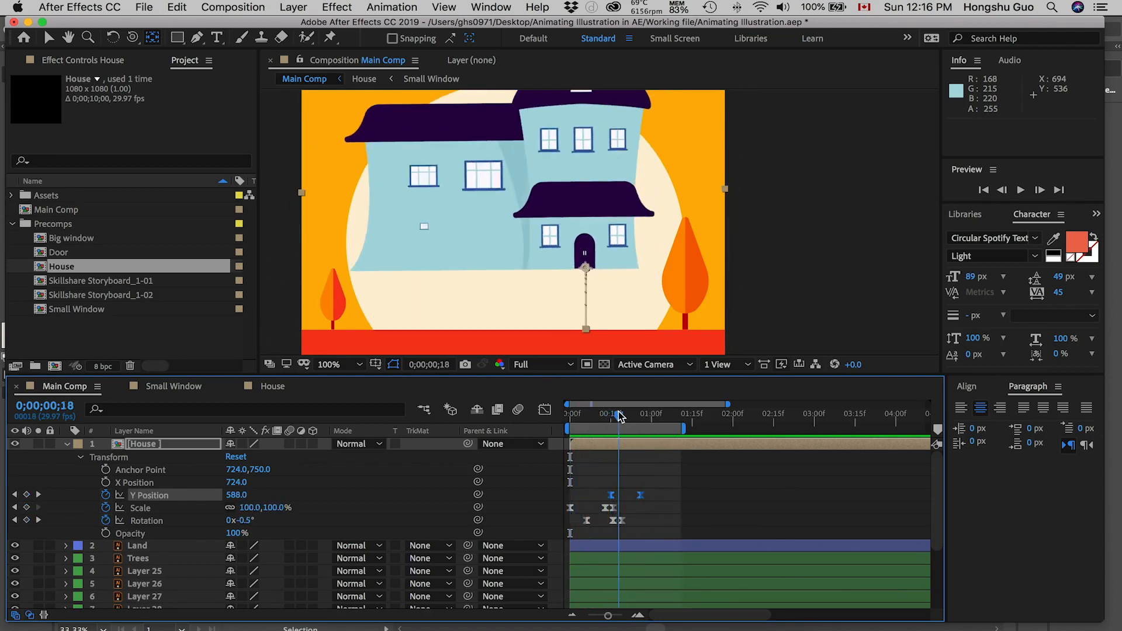
drag(621, 521, 642, 520)
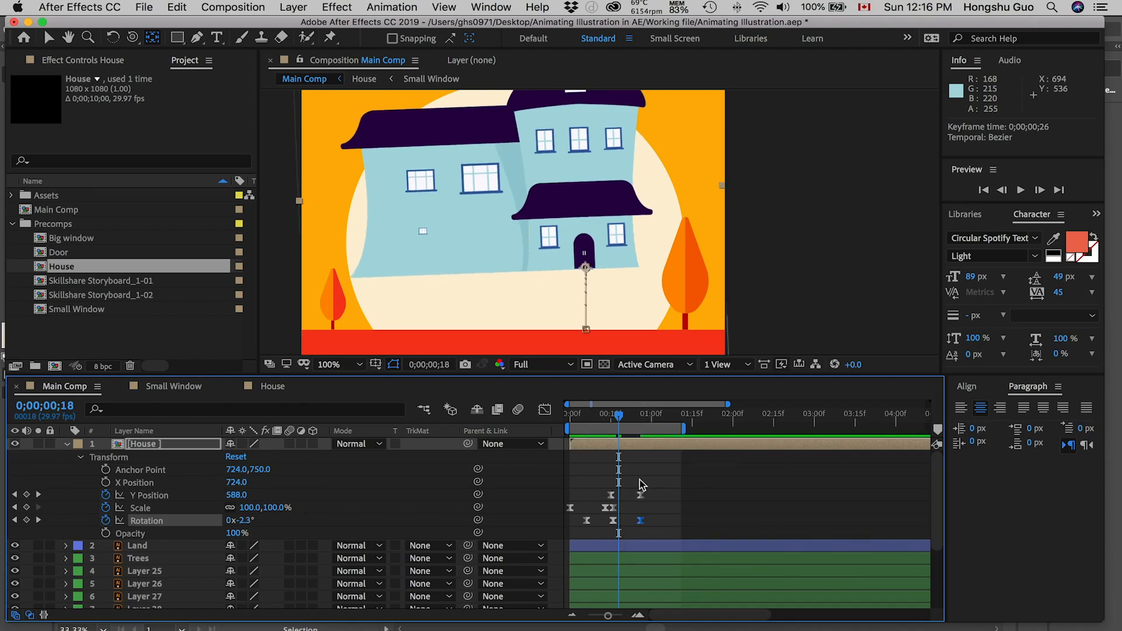
drag(620, 418, 597, 420)
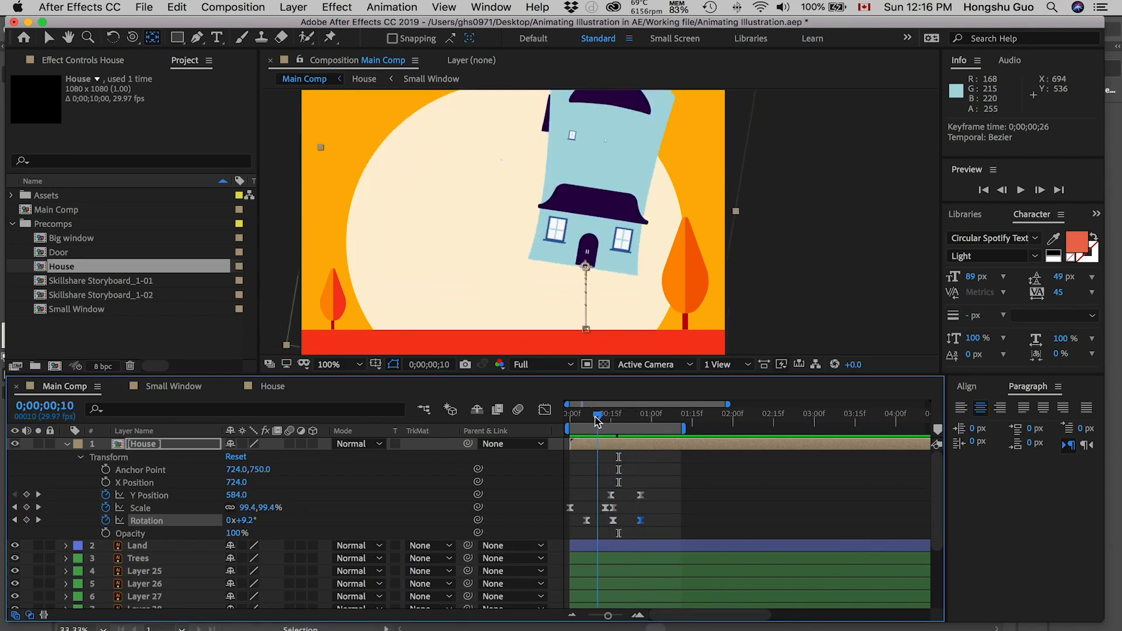
key(space)
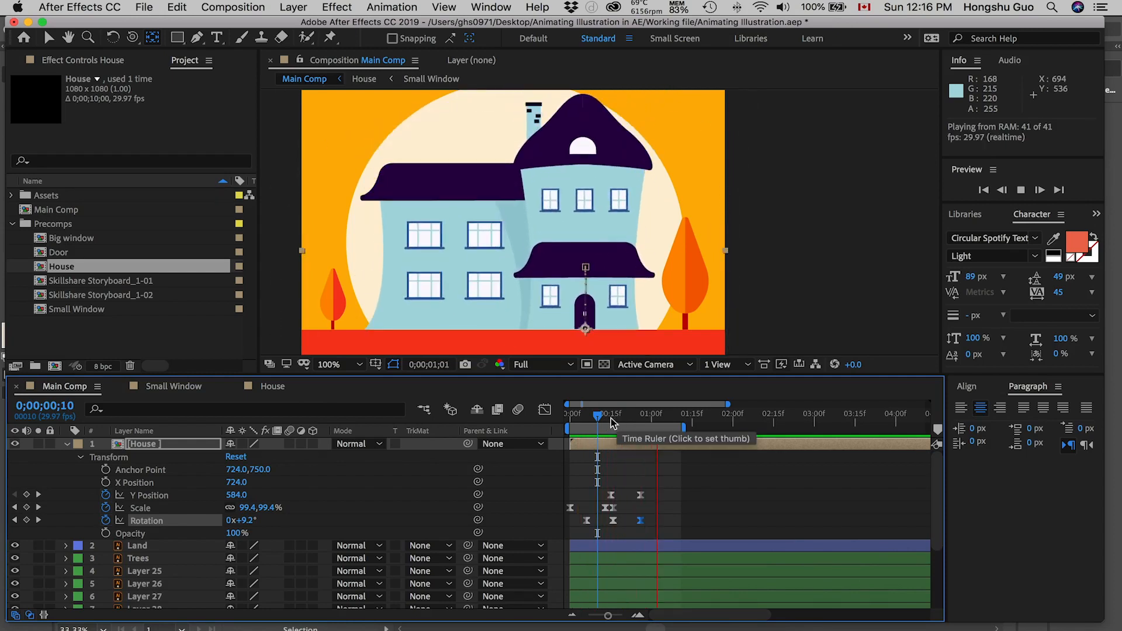
Step: Move the middle Rotation keyframe to about 0;00;00;21 and the first Rotation keyframe to 0;00;00;04
click(615, 416)
mouse_move(621, 416)
mouse_down()
mouse_move(592, 419)
mouse_move(621, 417)
mouse_up()
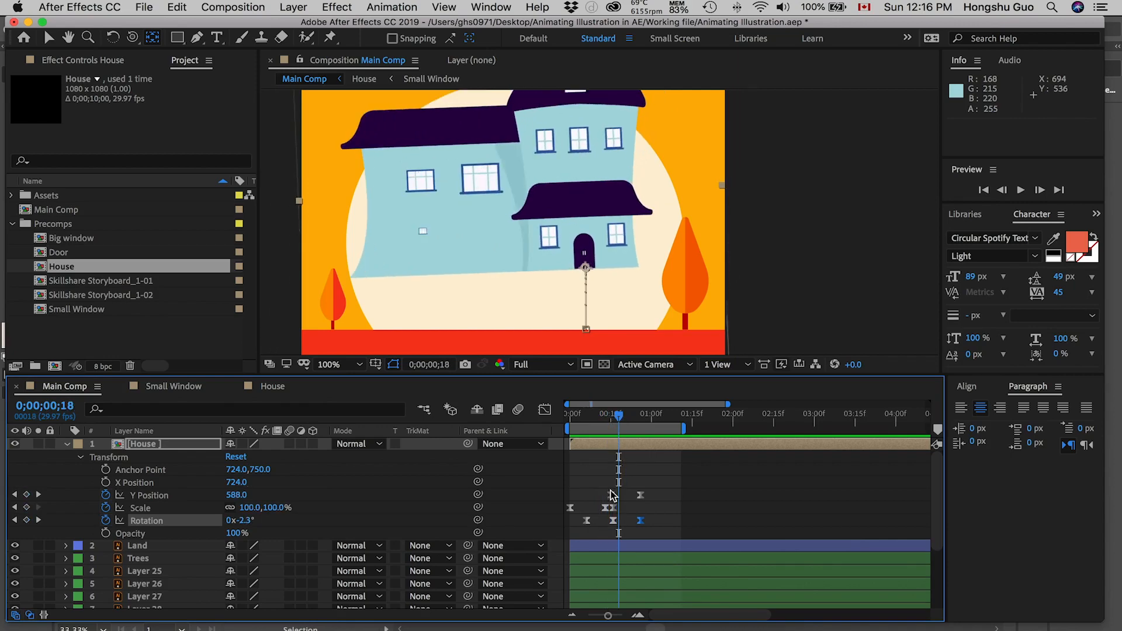
drag(614, 528, 590, 522)
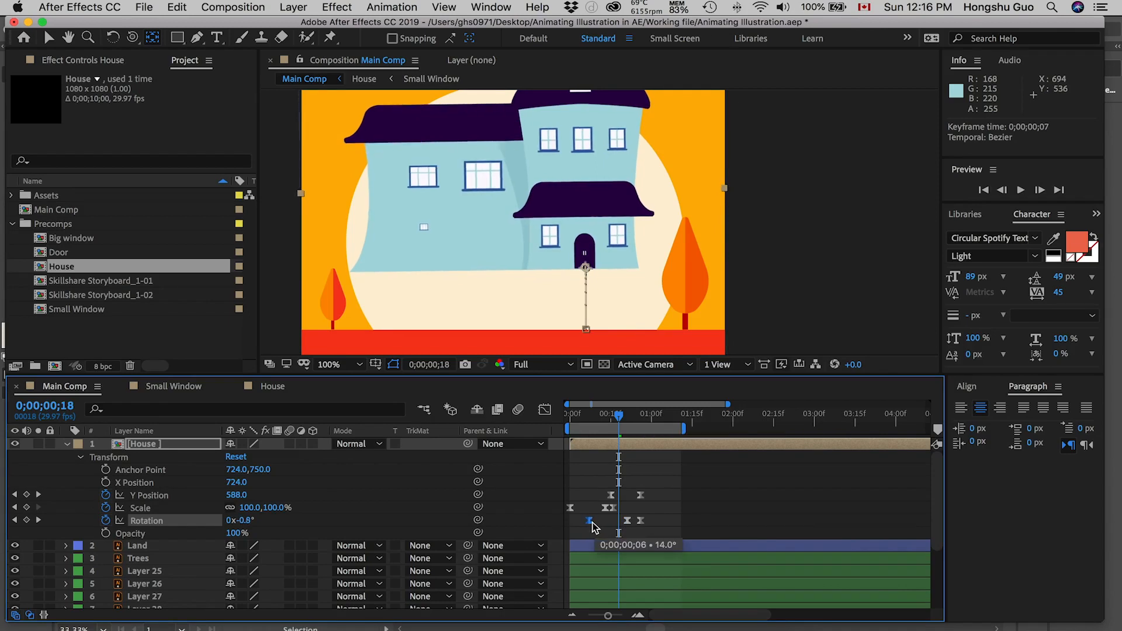
drag(589, 417, 584, 418)
drag(599, 416, 600, 418)
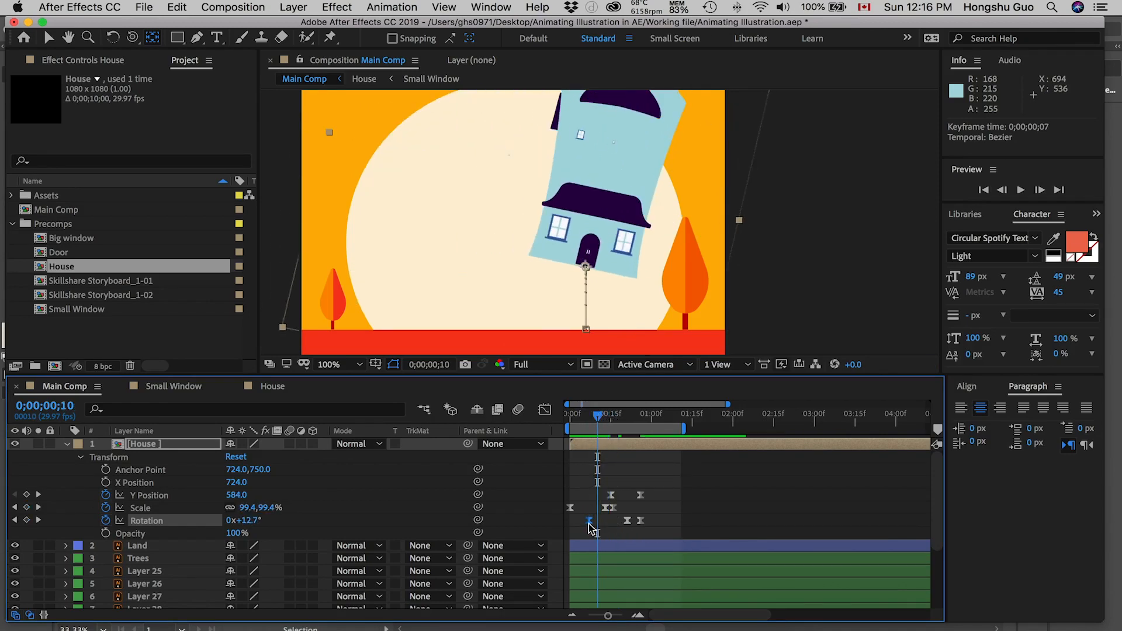
drag(598, 521, 601, 522)
Step: Scrub and play the retimed House rotation and drop, and return to 0;00;00;00
mouse_move(588, 417)
mouse_down()
mouse_move(606, 417)
mouse_move(587, 419)
mouse_up()
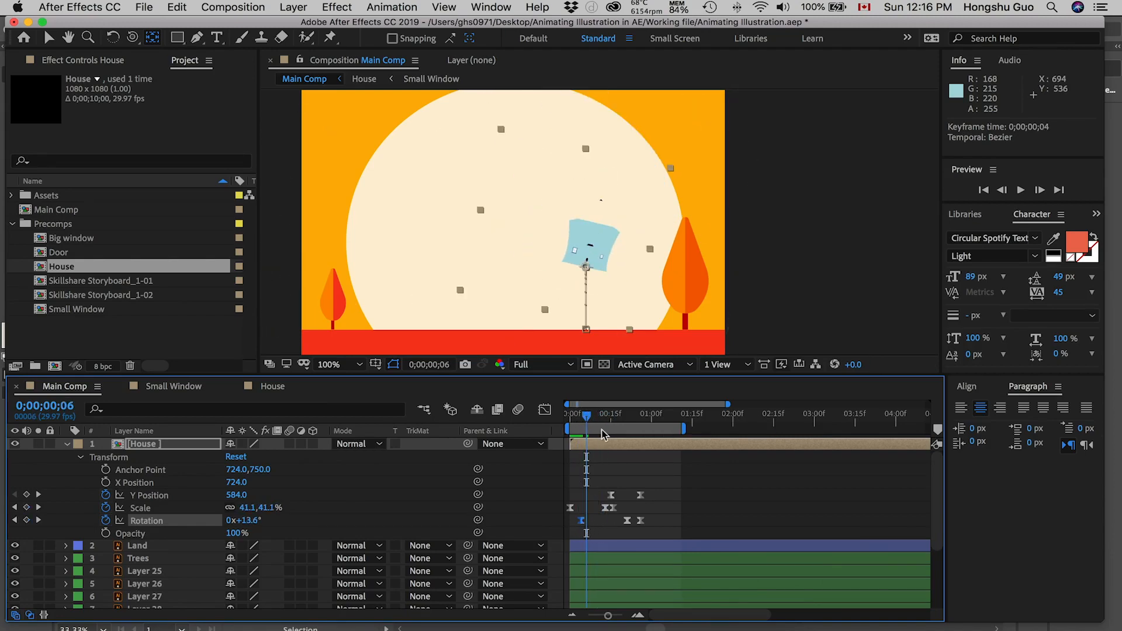
drag(586, 420, 611, 417)
key(space)
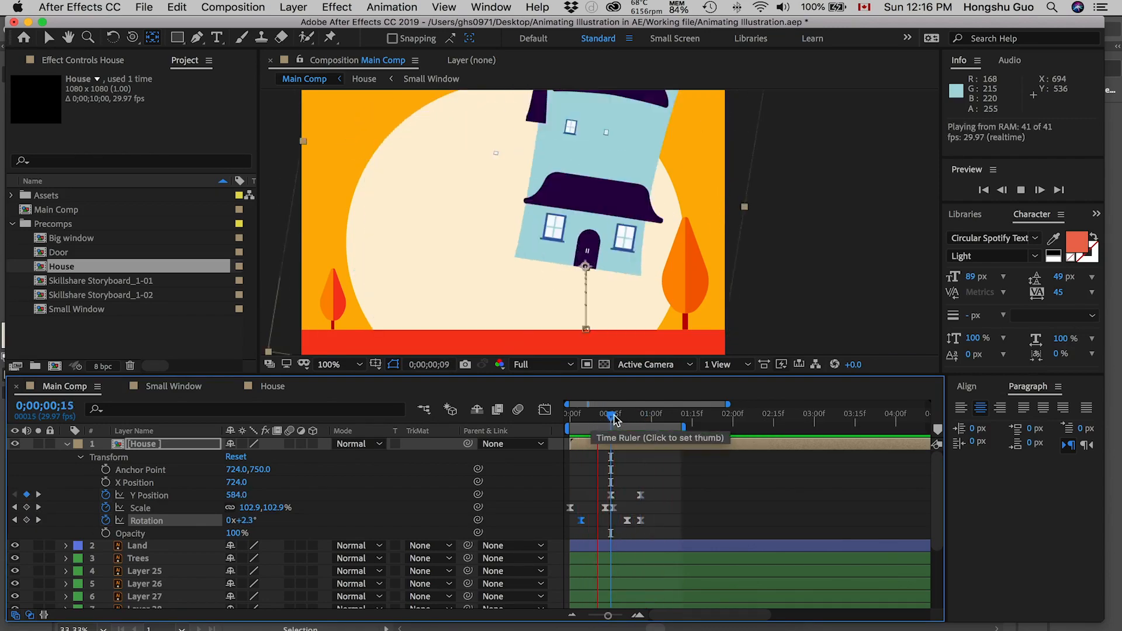
key(space)
key(Home)
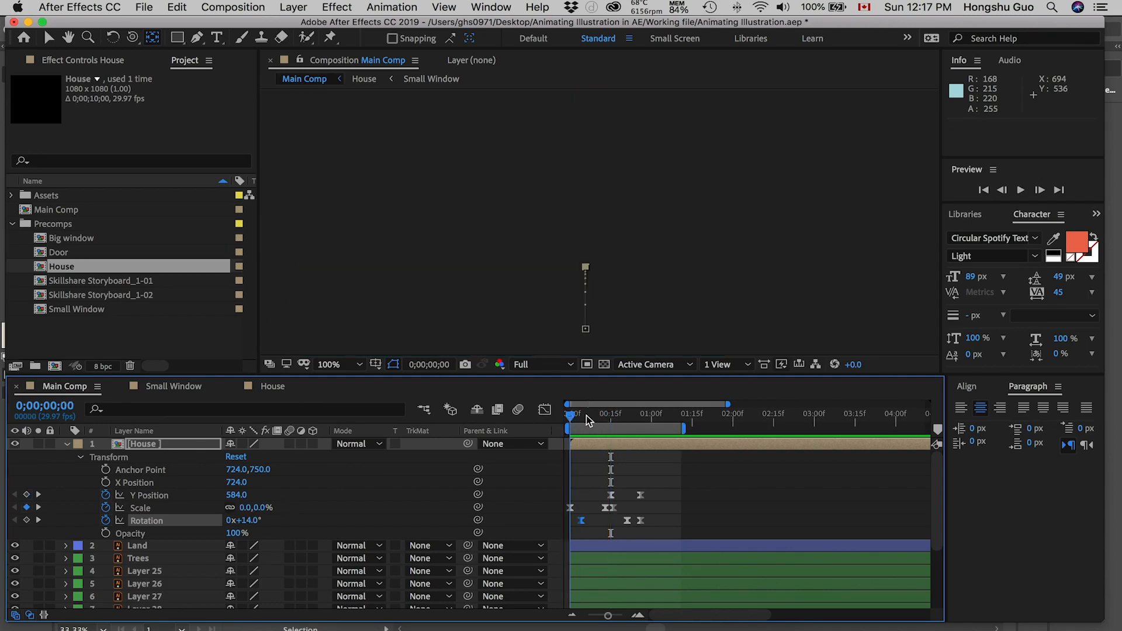
Step: Play the House animation in Main Comp repeatedly from its first frames to check the timing of its growth, tilt and drop
key(space)
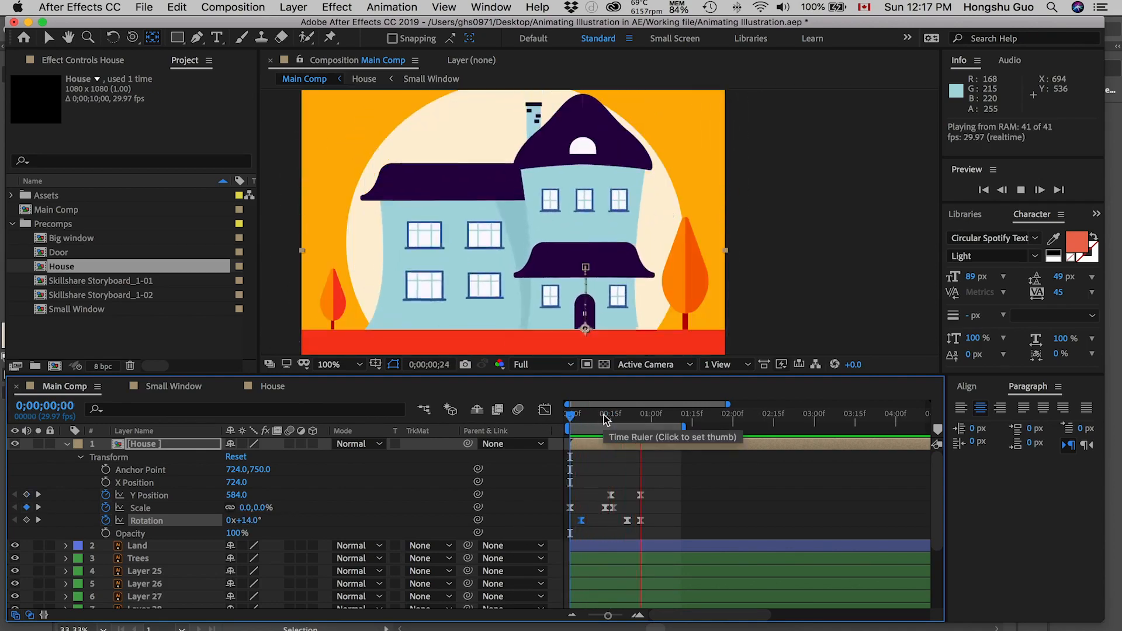
key(space)
drag(590, 415, 560, 418)
key(space)
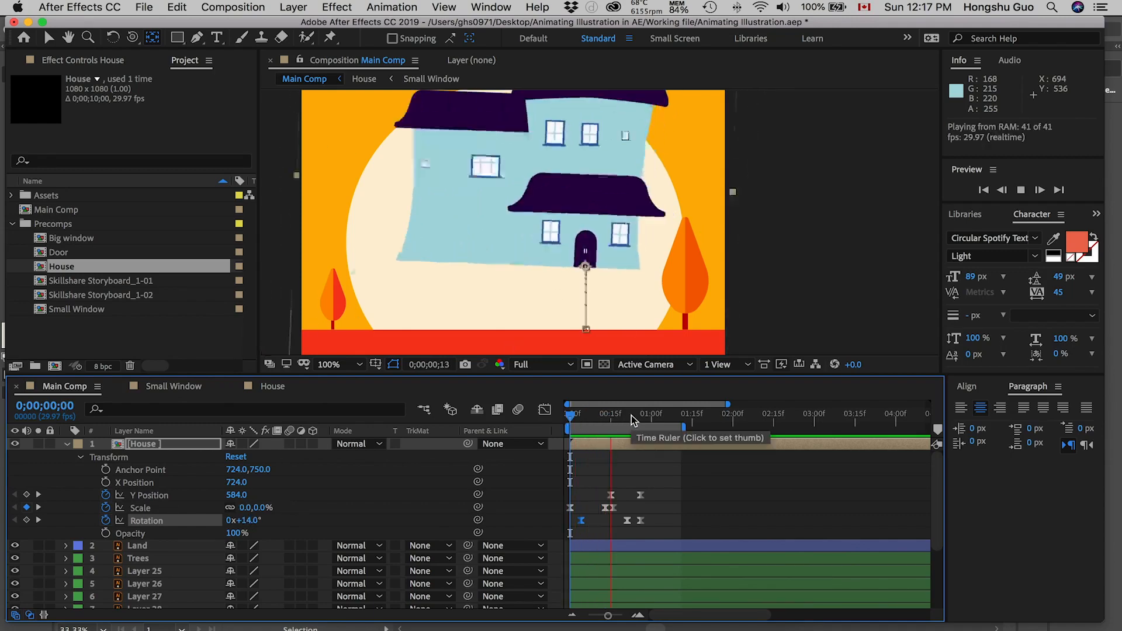
drag(583, 419, 578, 416)
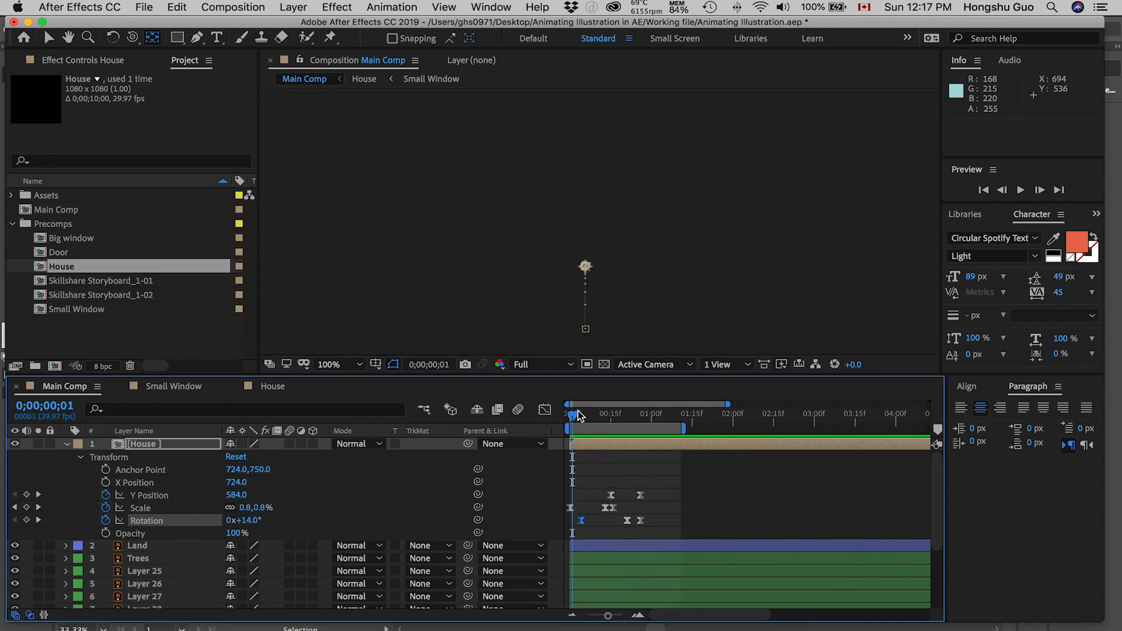
key(space)
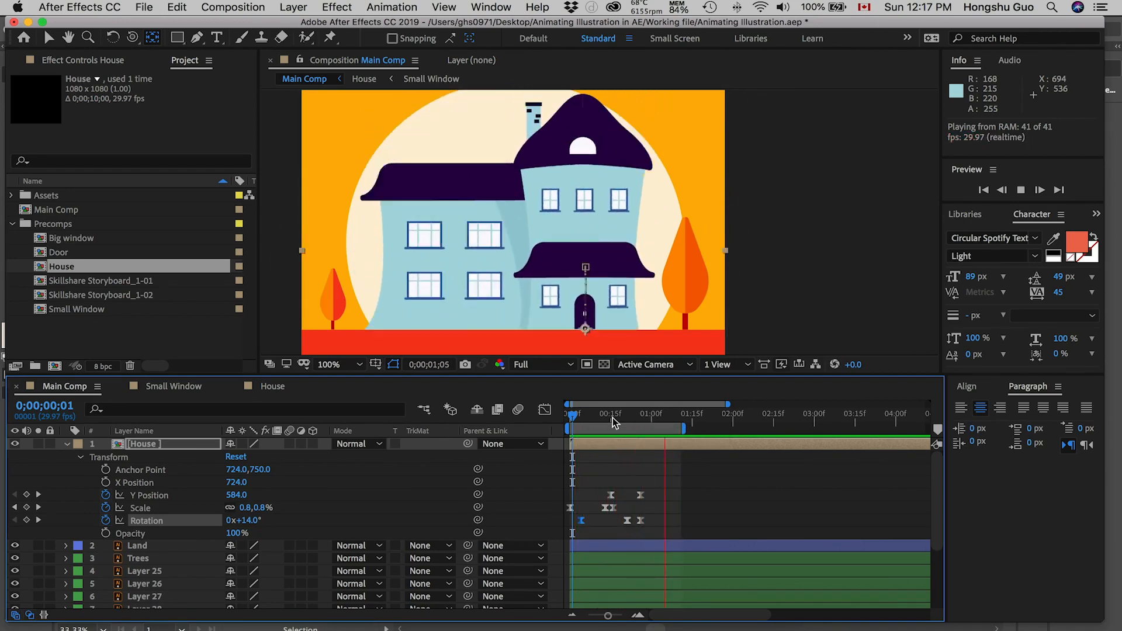
click(564, 419)
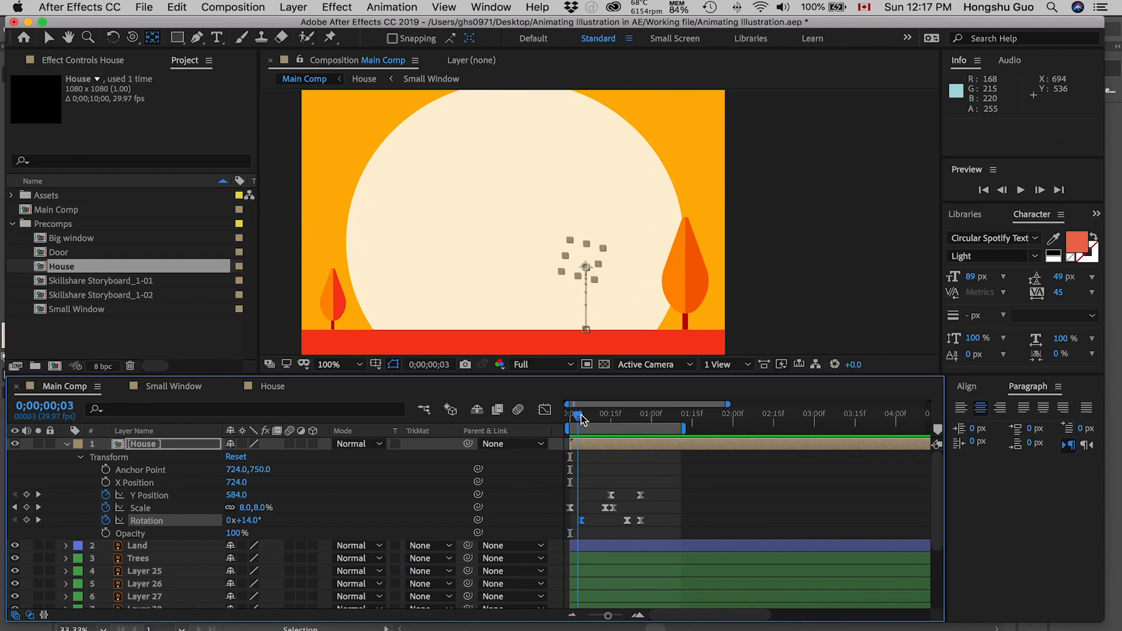
Step: Scrub through the House drop, replay it, and set the current time to 0;00;01;01, just past the last keyframes
drag(592, 418, 653, 409)
key(space)
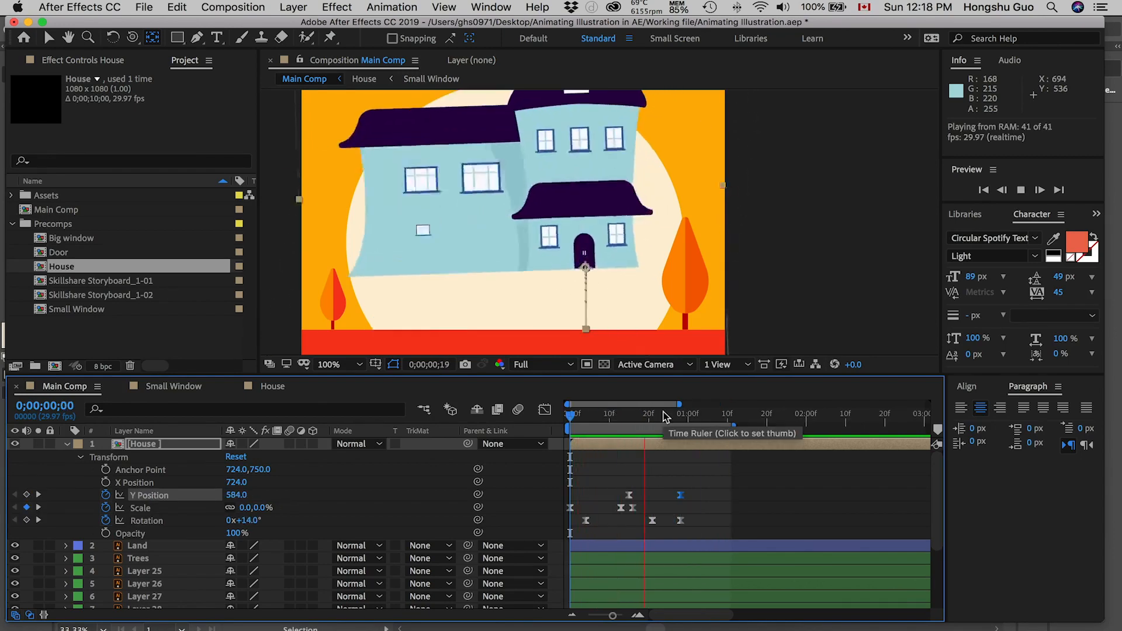
drag(646, 416, 696, 424)
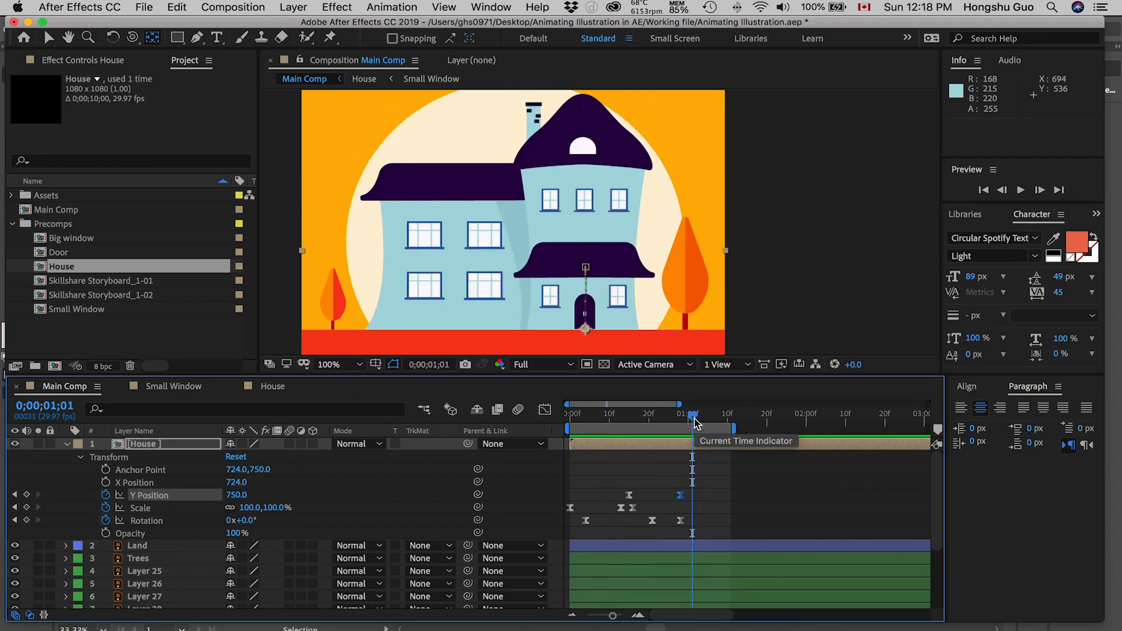